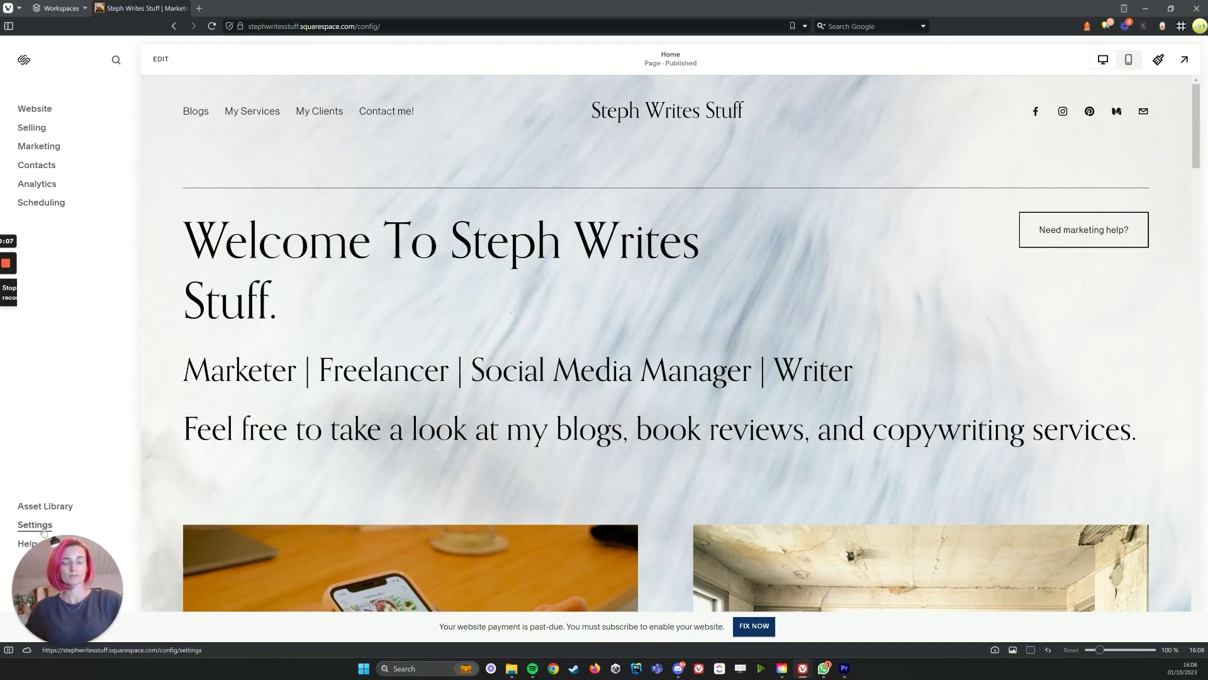
Step: Export the Blogs blog as a WordPress XML file, download it, and go to WordPress.com
click(36, 524)
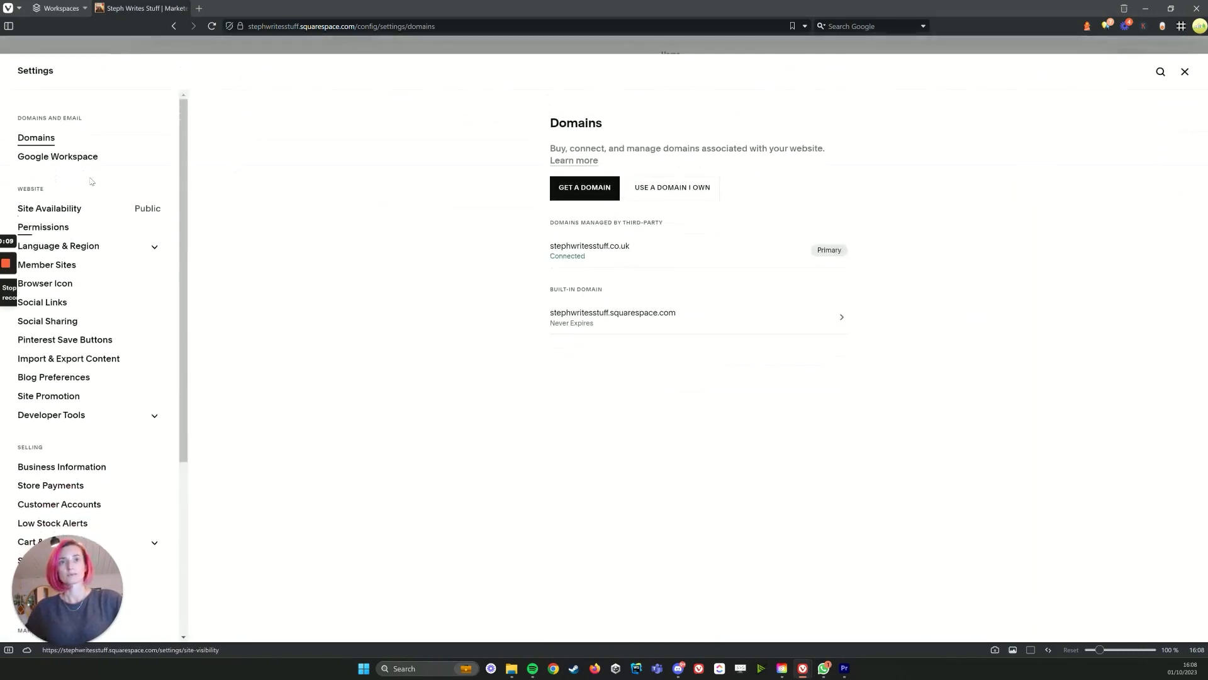
click(120, 358)
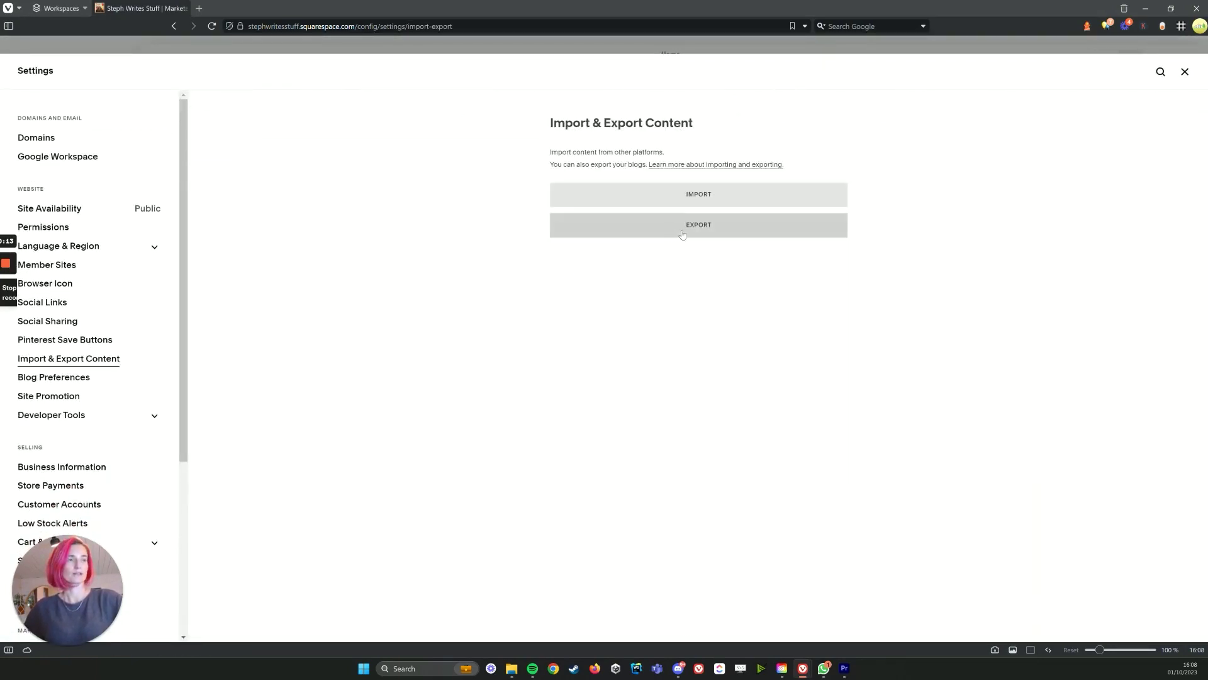
click(692, 234)
click(543, 172)
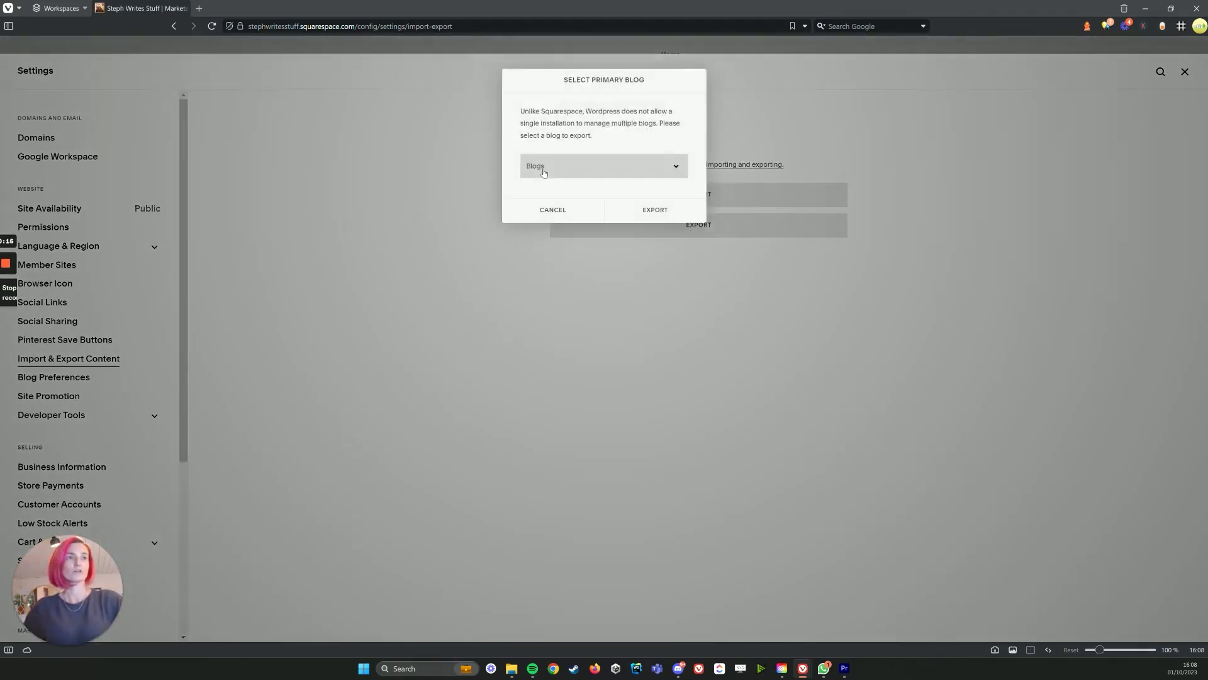
click(595, 173)
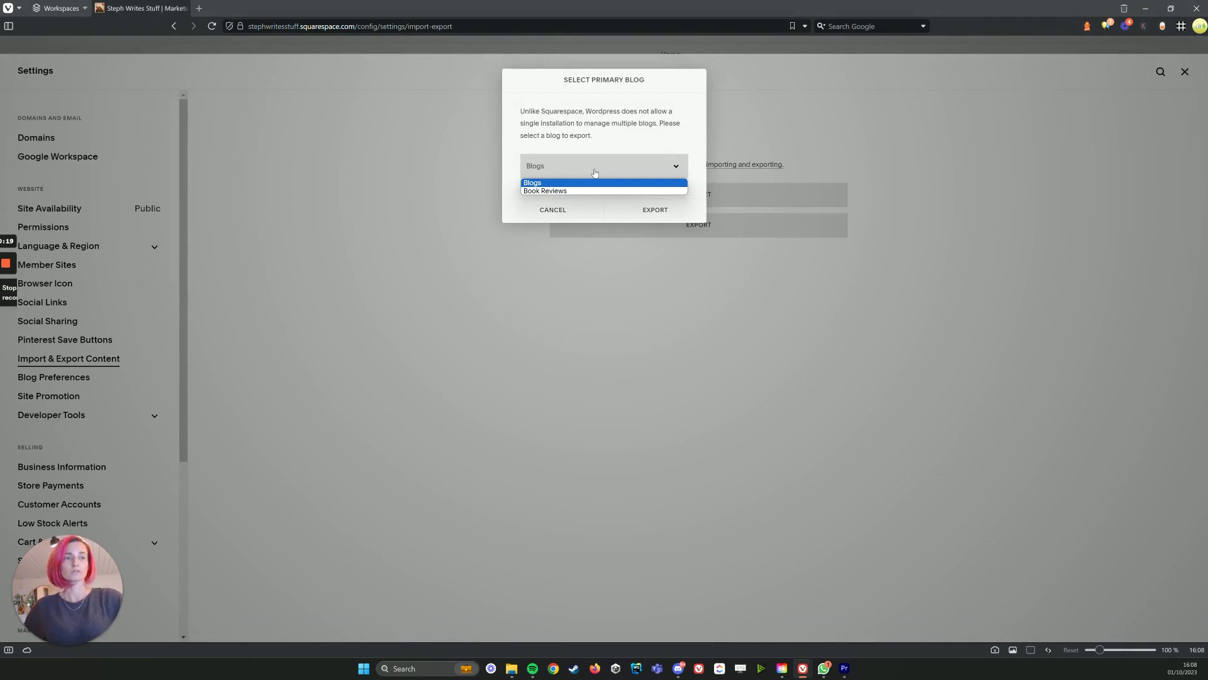
click(599, 175)
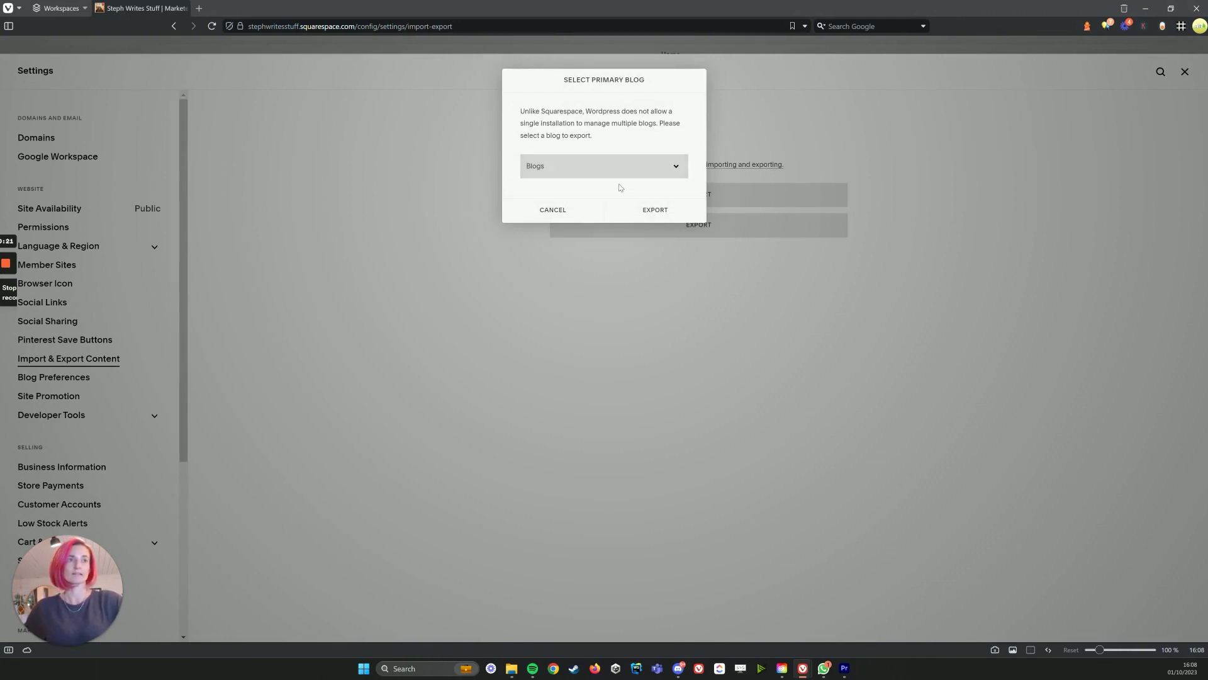
click(672, 212)
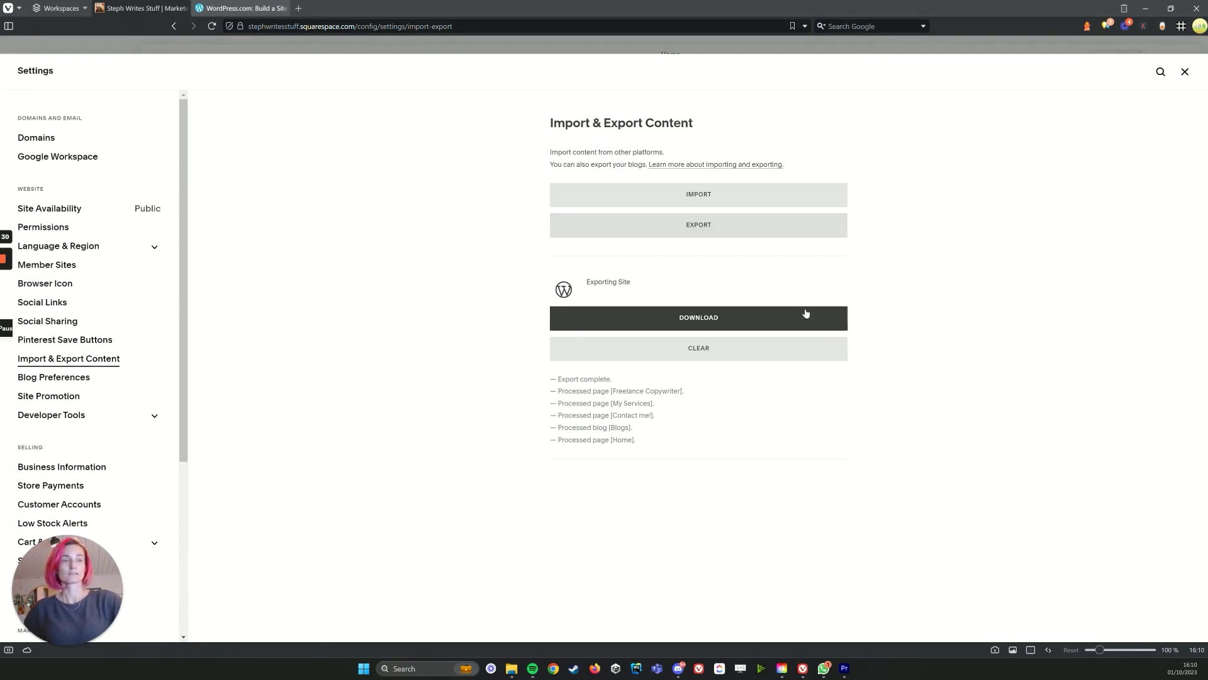
click(741, 317)
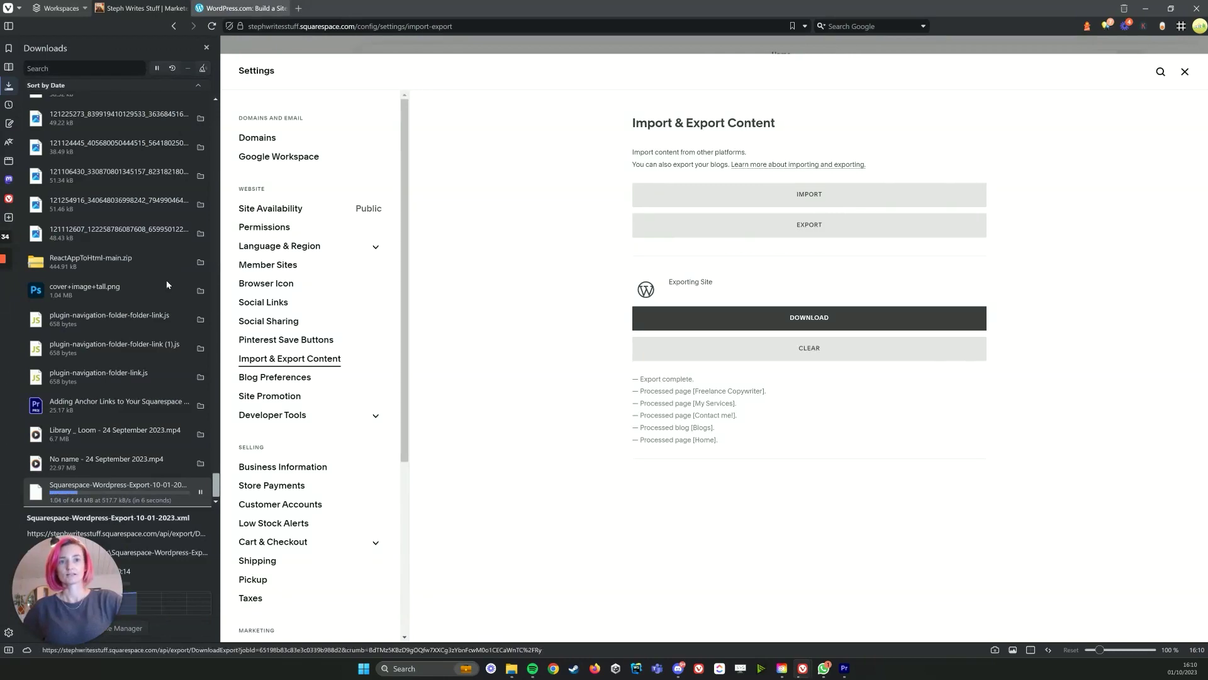
click(249, 8)
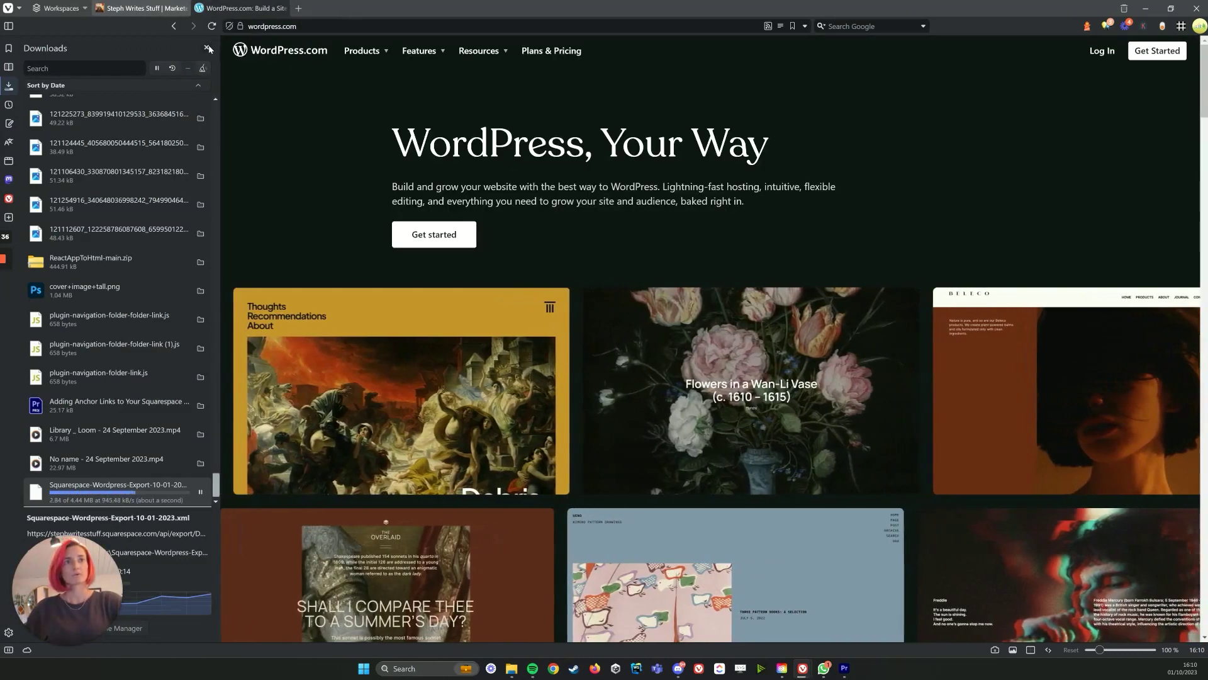
Step: Dismiss the downloads list and start a new WordPress.com site through account signup
click(206, 46)
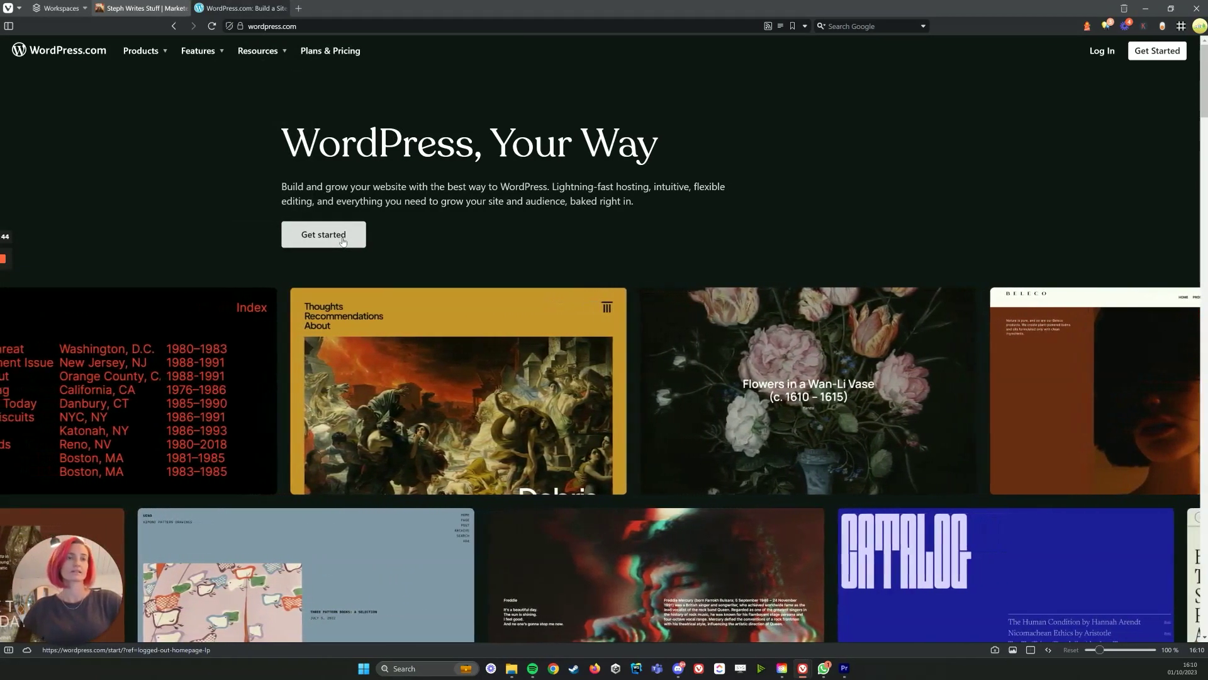
click(342, 239)
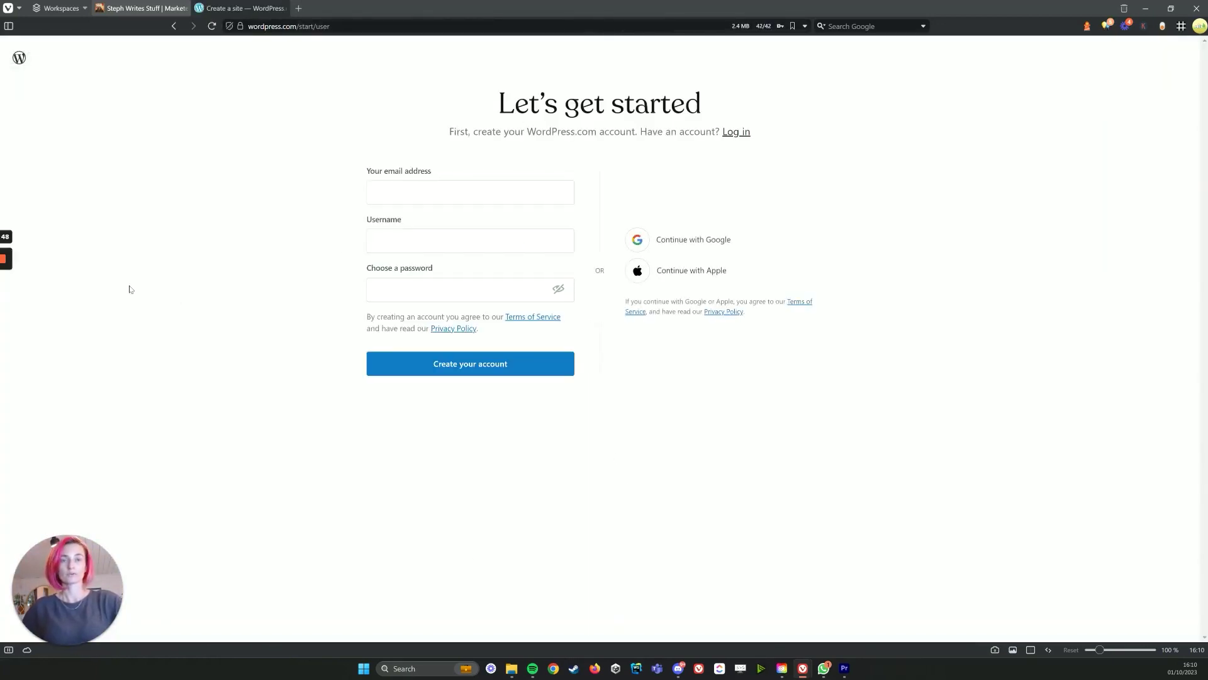
mouse_move(5, 283)
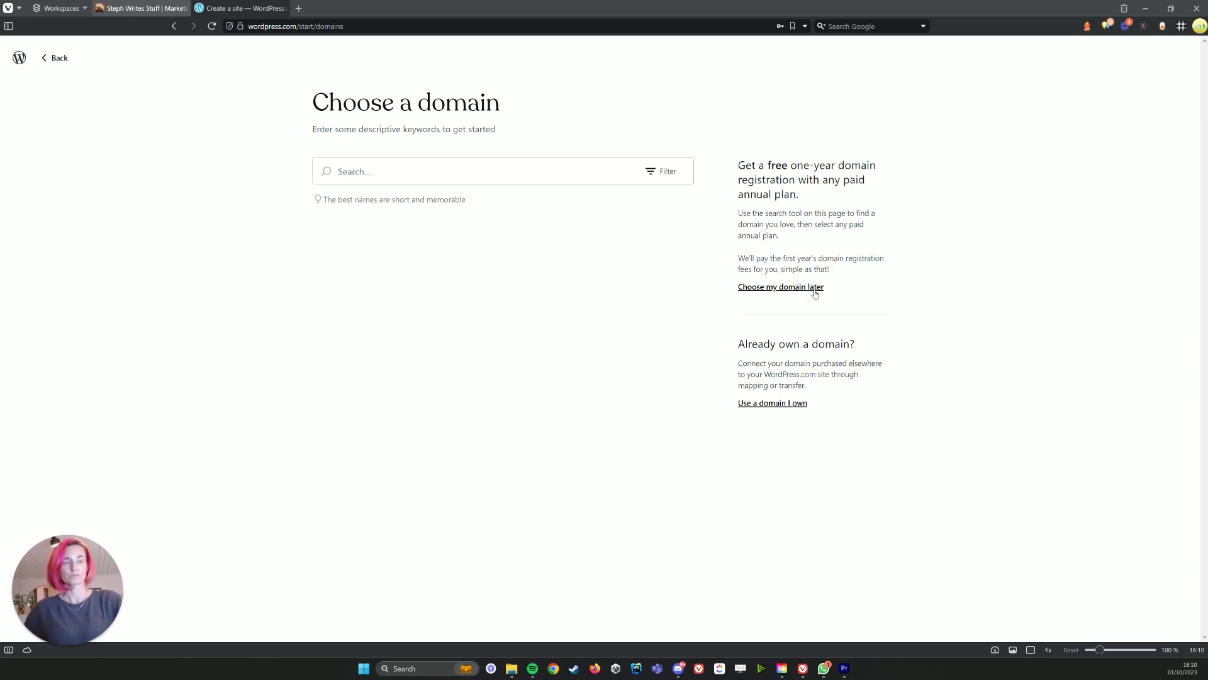
Step: Set up a free site with the Fewer design, postponing the domain, and reach My Home
click(800, 288)
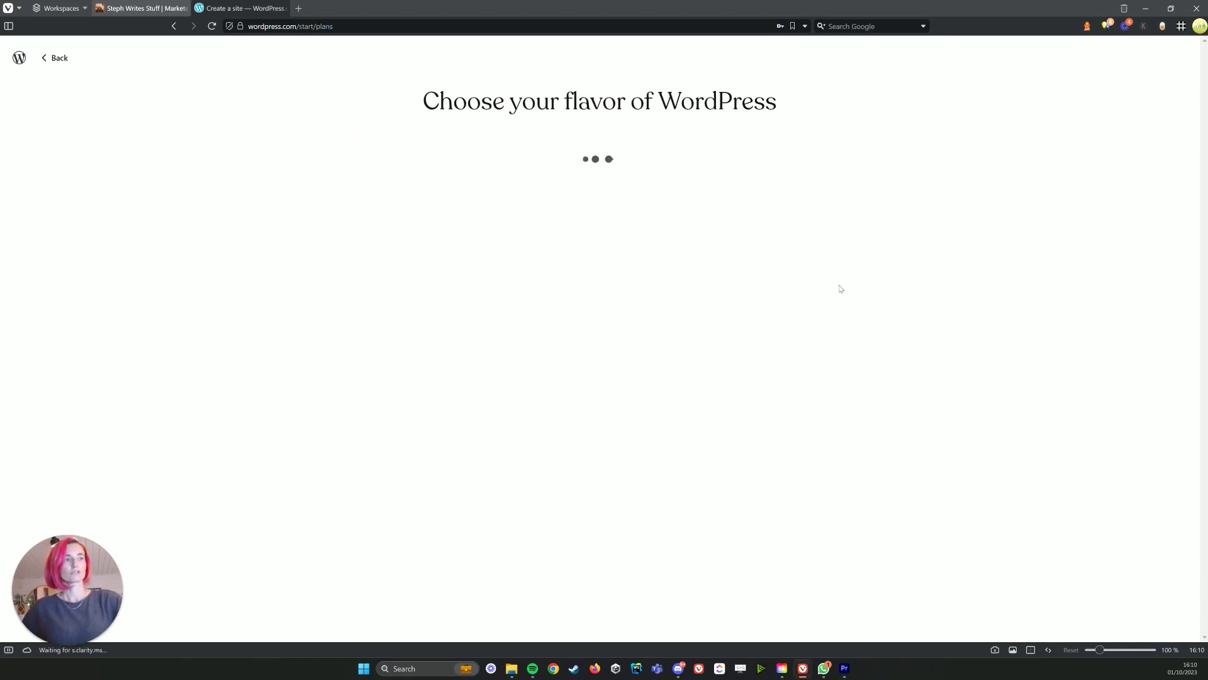
click(288, 371)
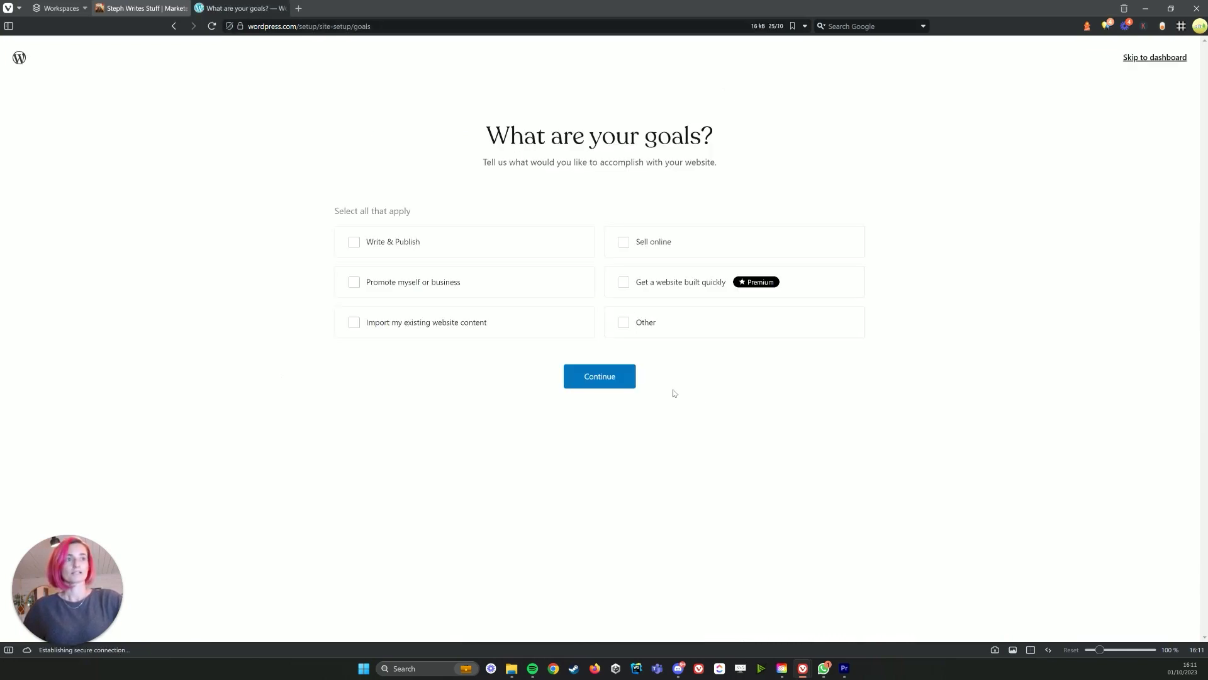
click(599, 377)
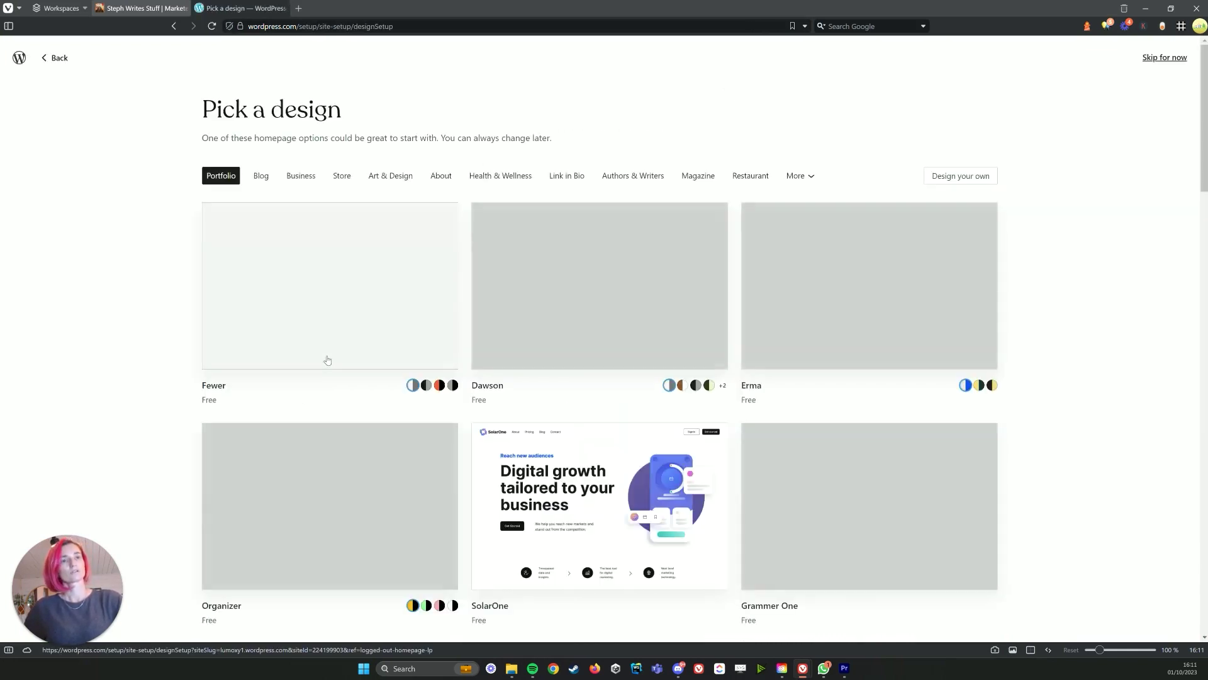
click(330, 294)
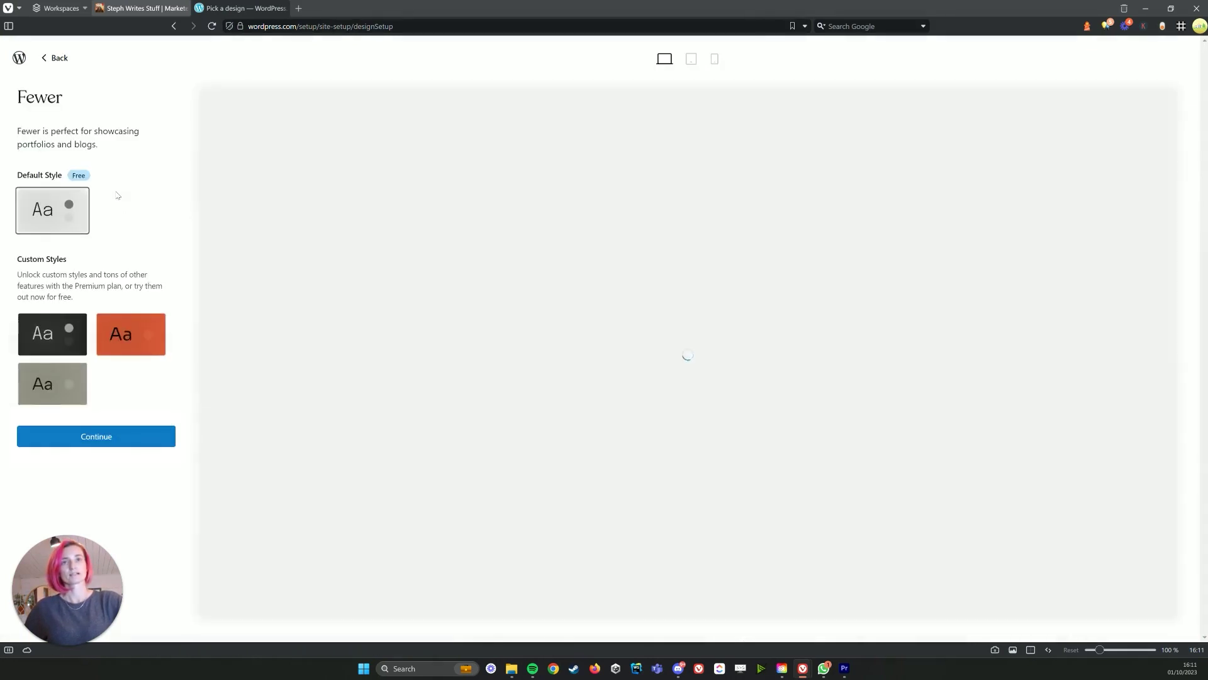
click(157, 440)
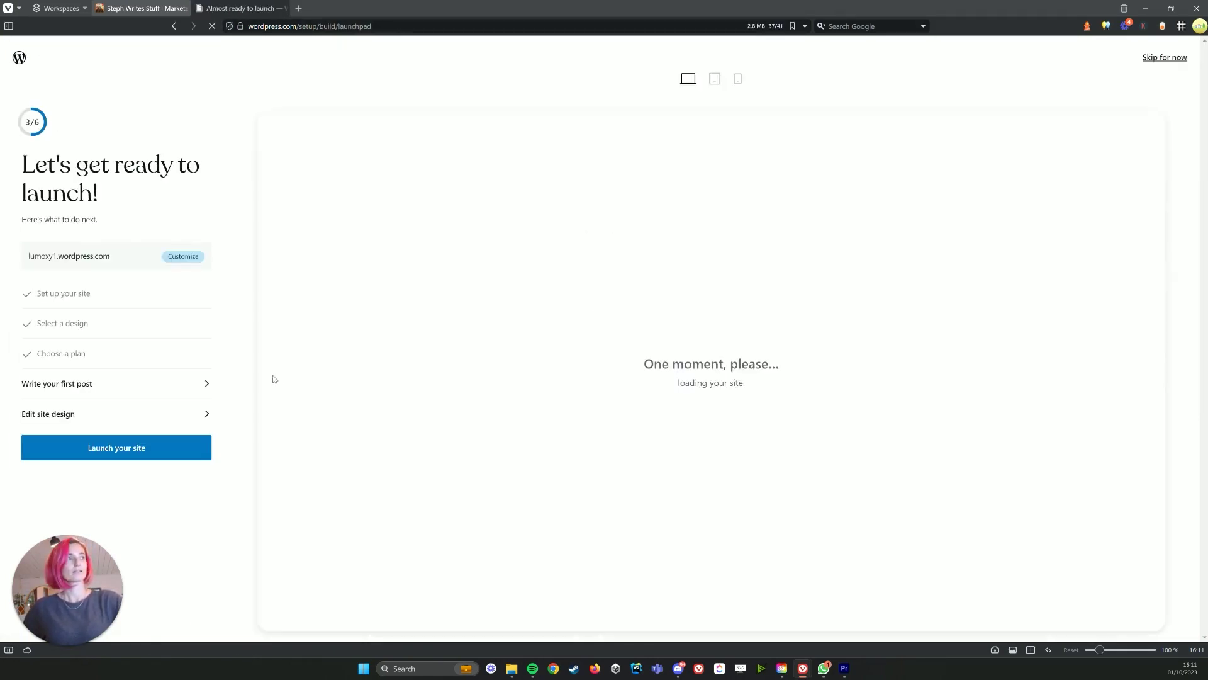
click(1173, 62)
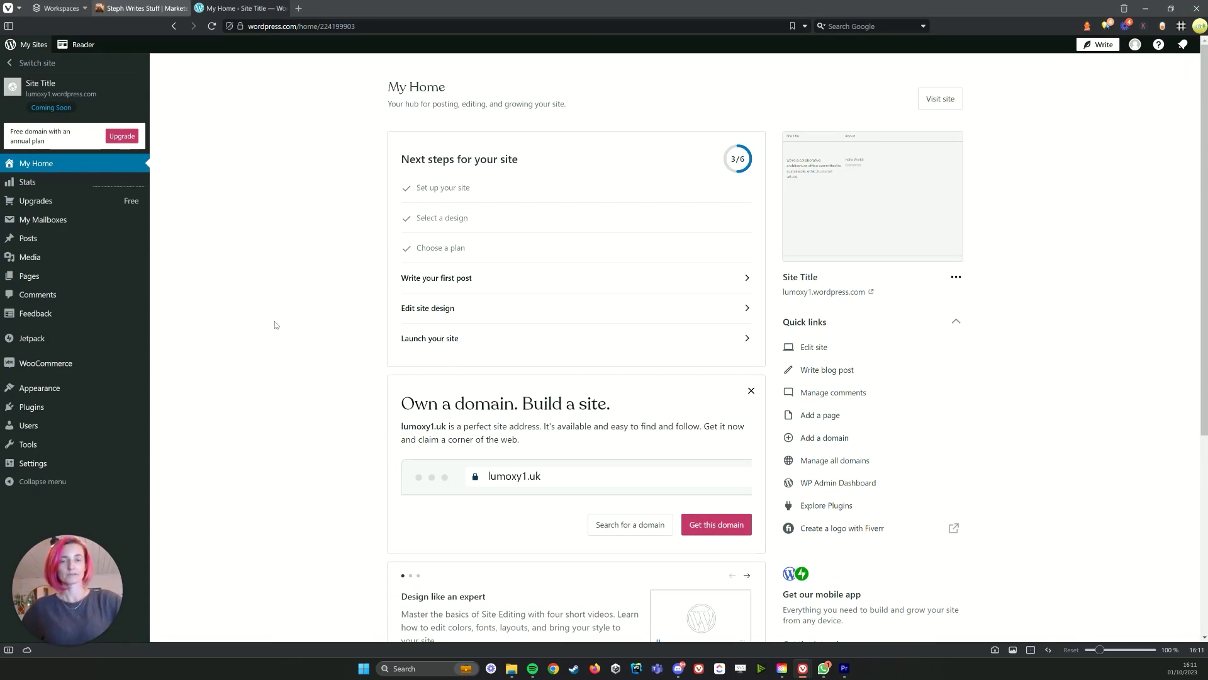
Step: Open Tools > Import to see the available import sources
mouse_move(105, 470)
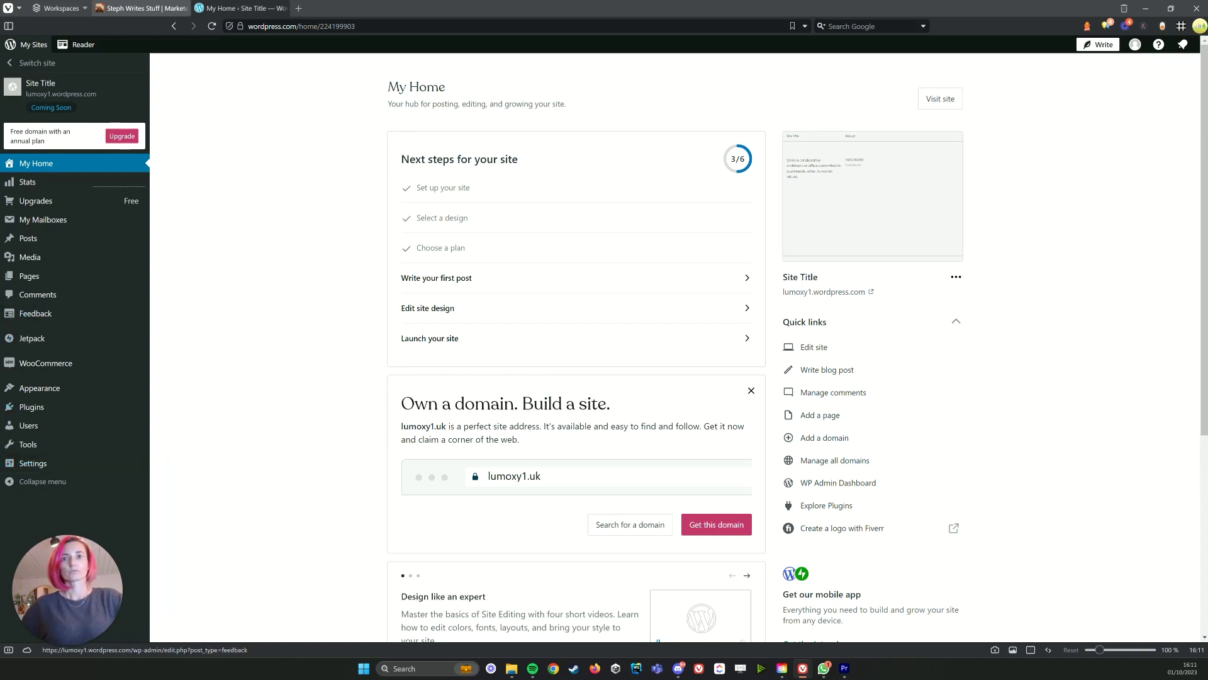
mouse_move(131, 451)
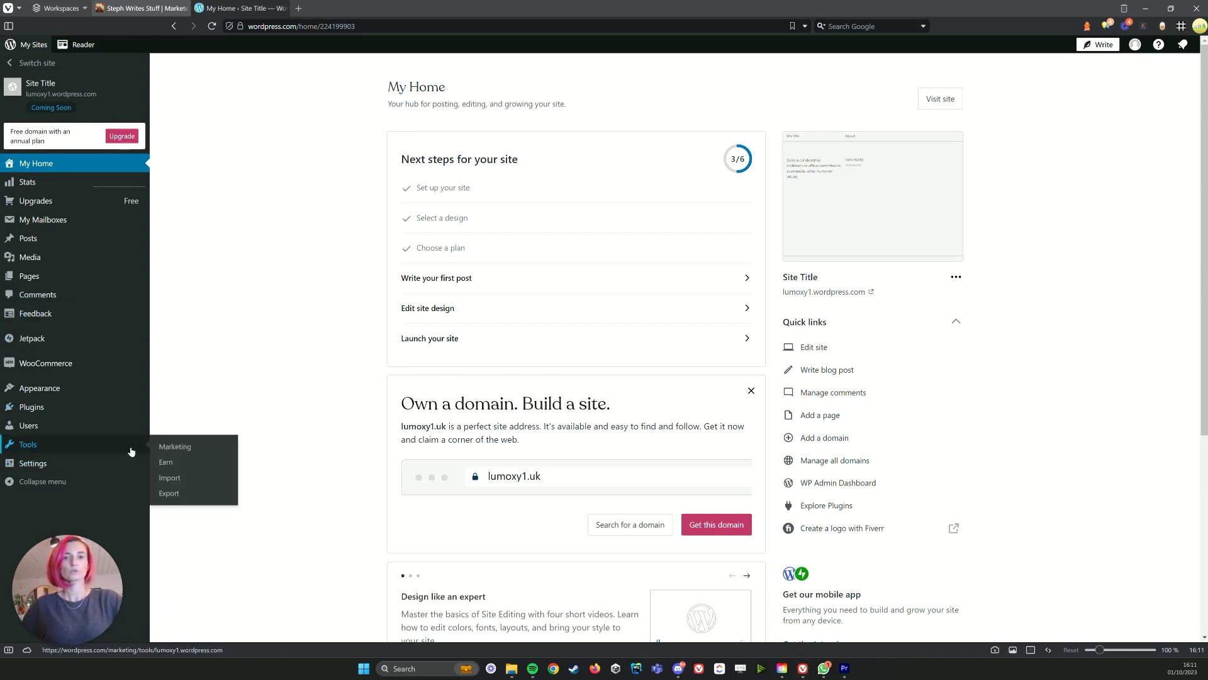
click(168, 478)
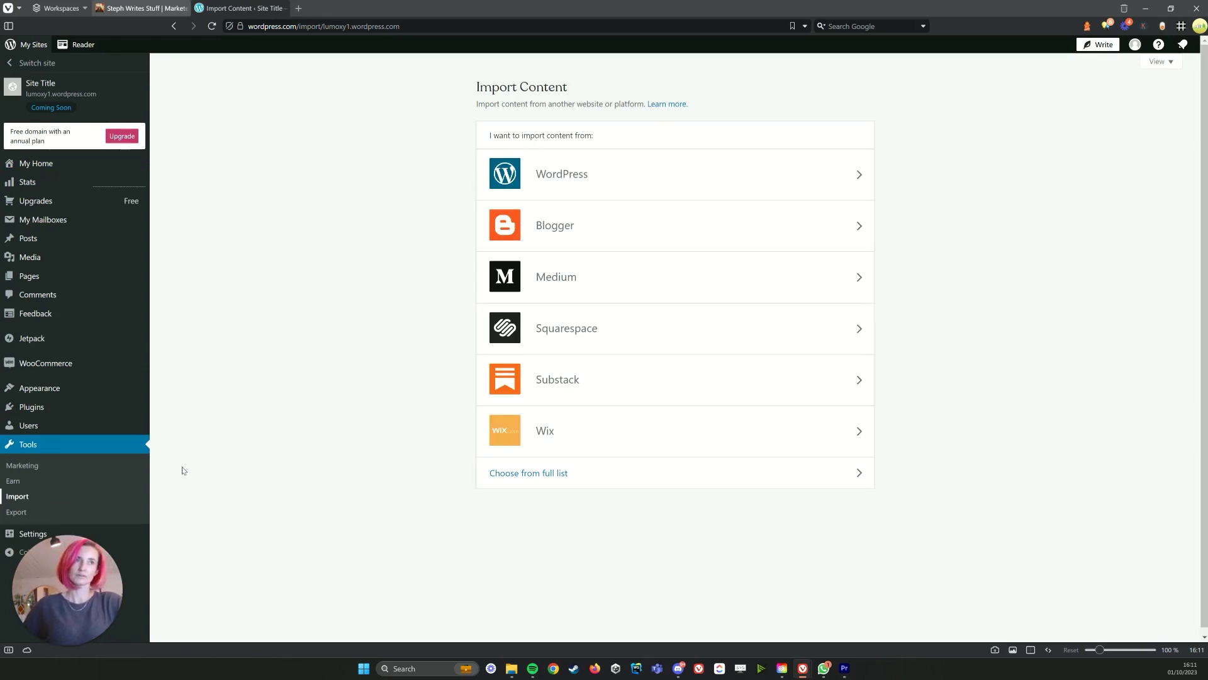
Step: Import the Squarespace export XML into the new site via the Squarespace importer
click(587, 335)
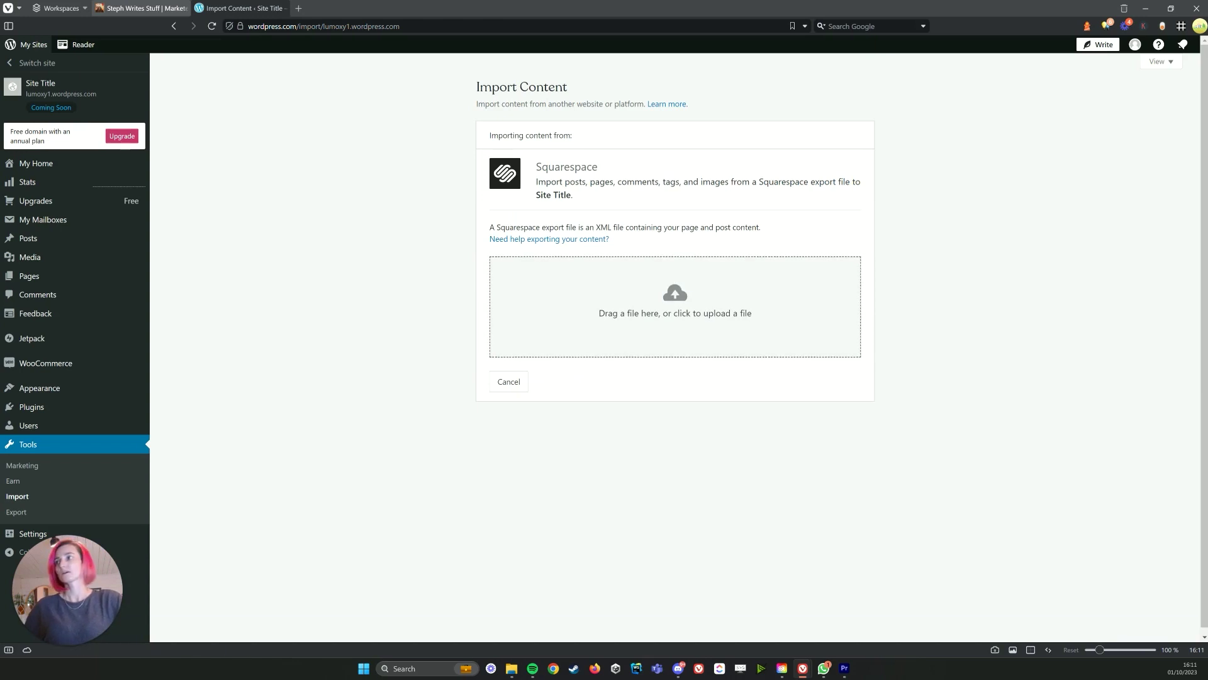
drag(723, 318, 694, 301)
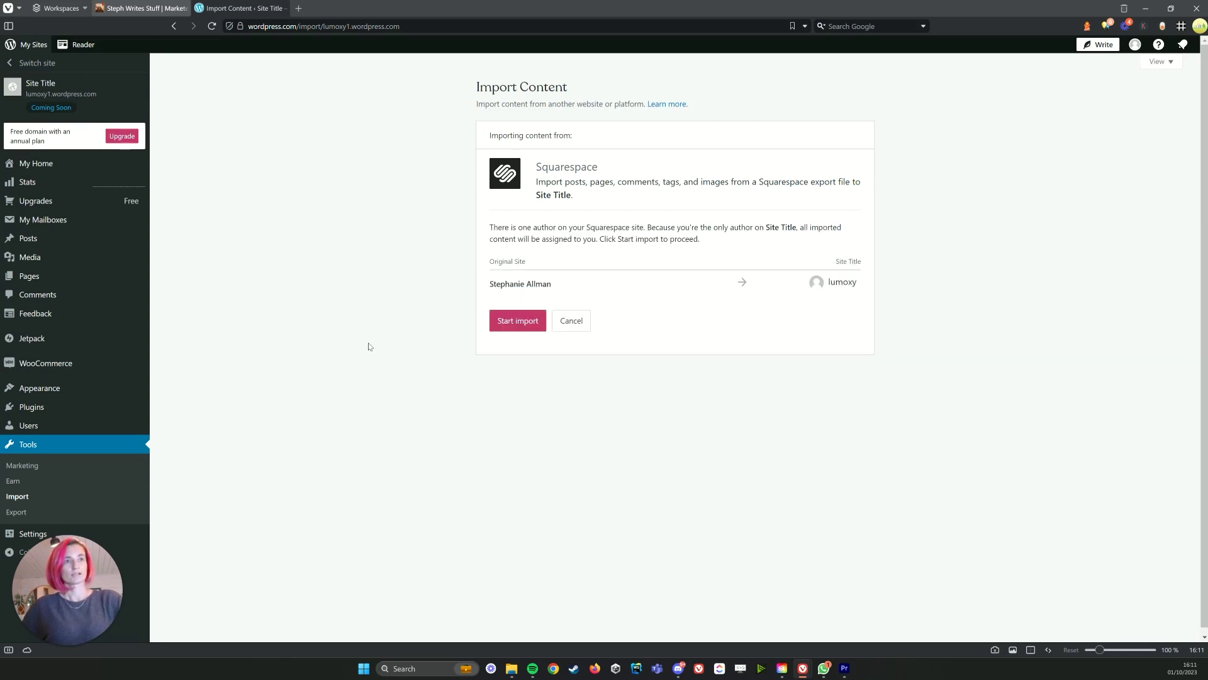
click(518, 323)
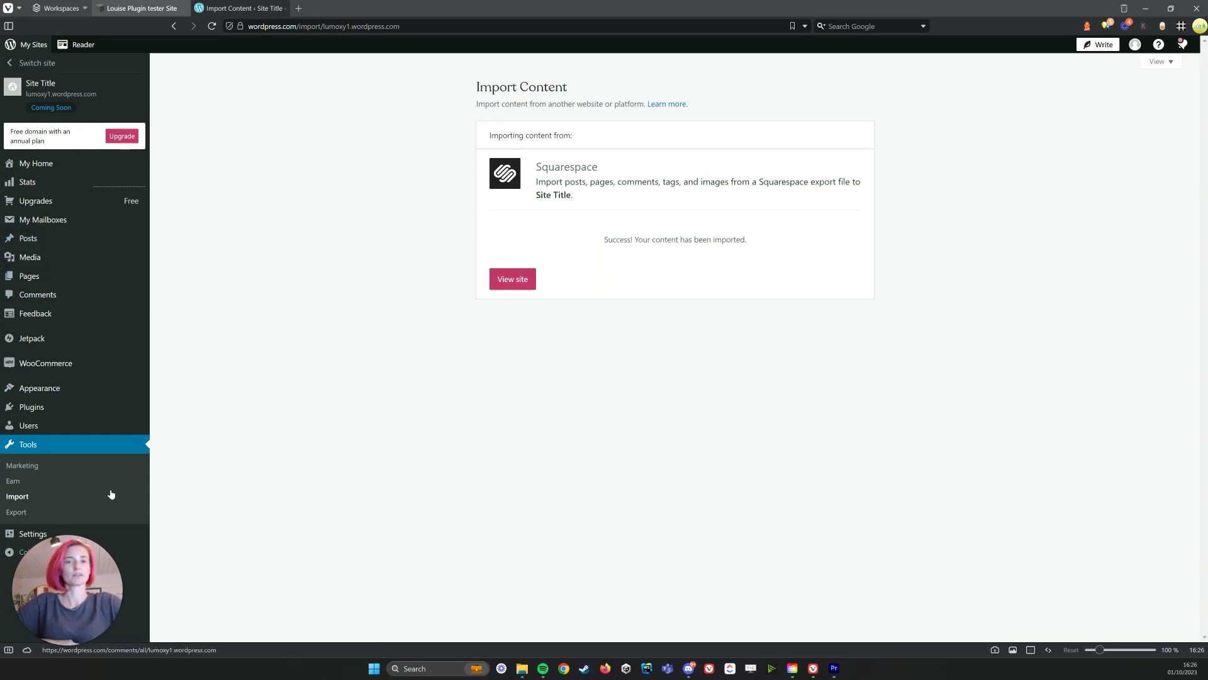
Step: Export all site content to a zip, download it, and return to the Squarespace editor
click(51, 514)
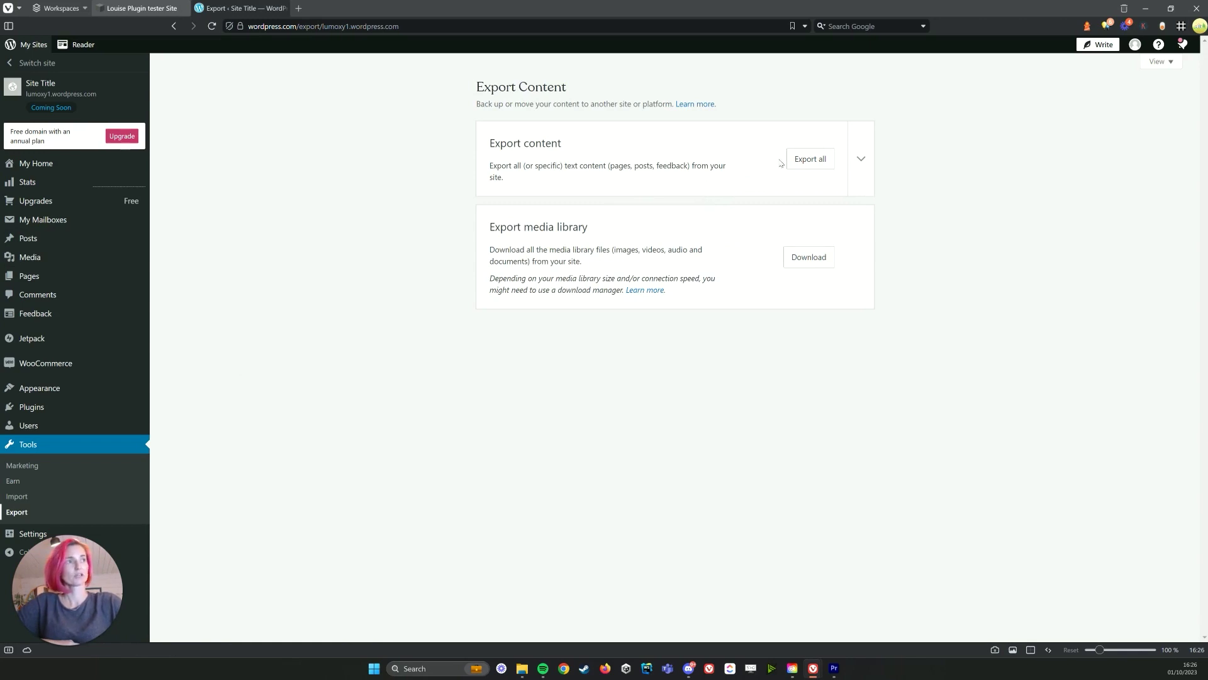
click(818, 160)
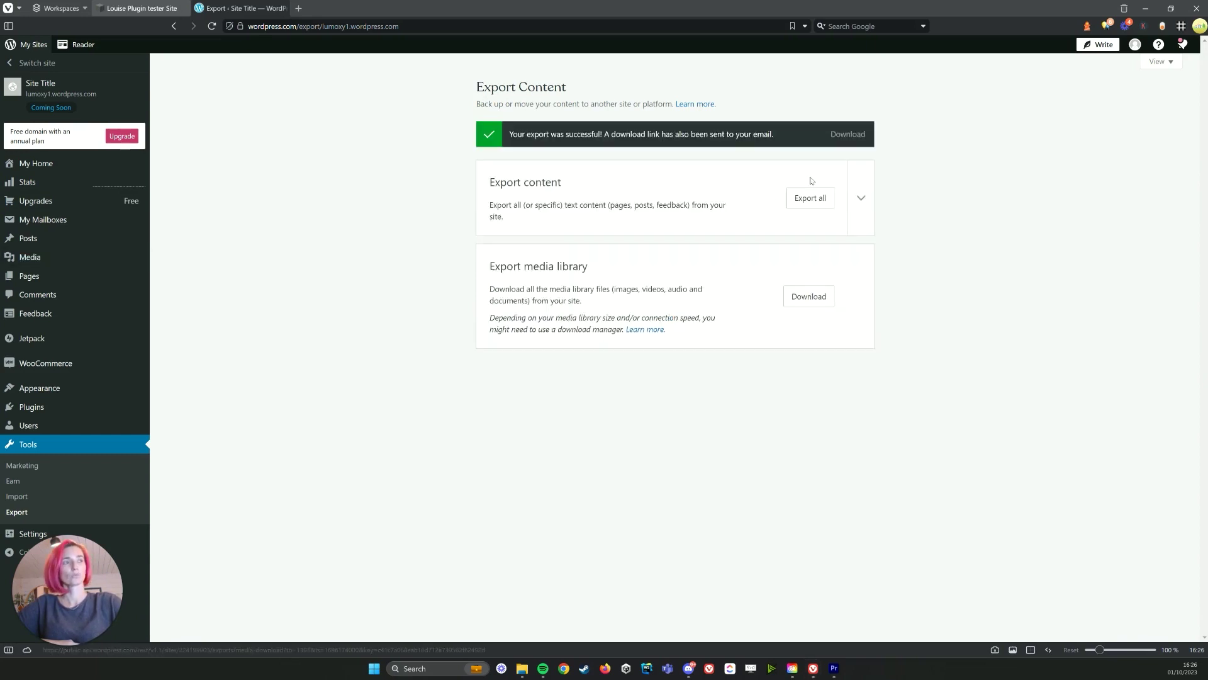
click(846, 134)
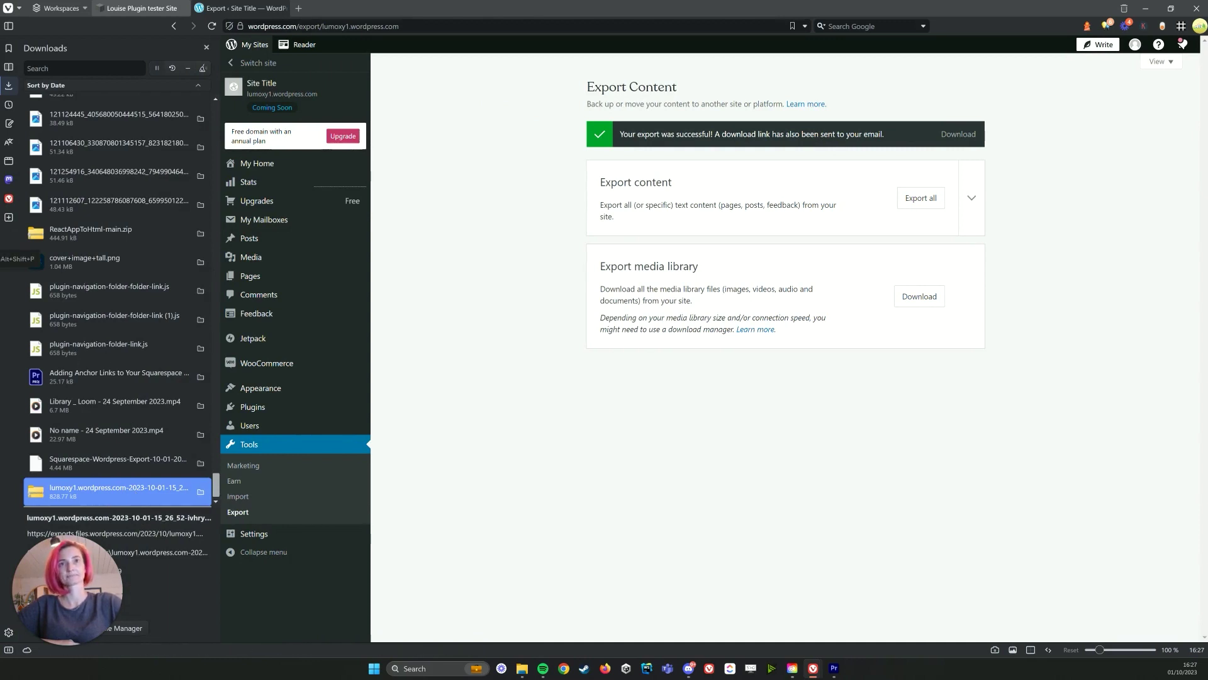
key(ctrl+Tab)
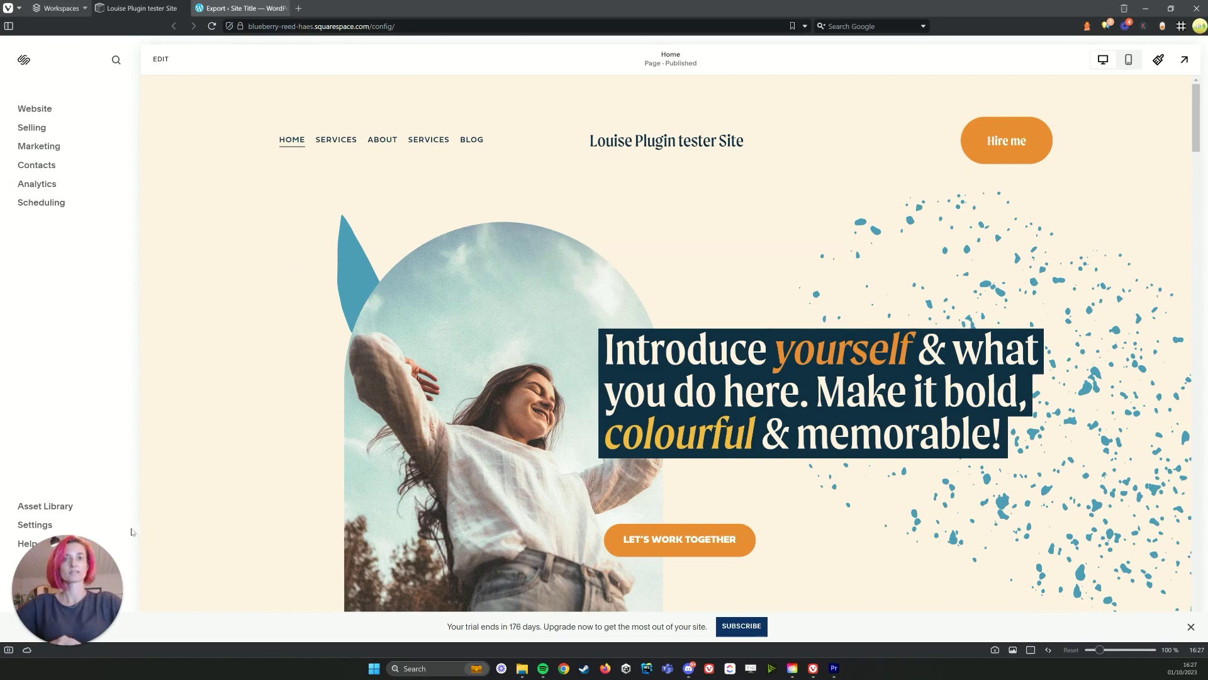
Step: In Settings > Import & Export Content, start an import with WordPress as the source
click(48, 526)
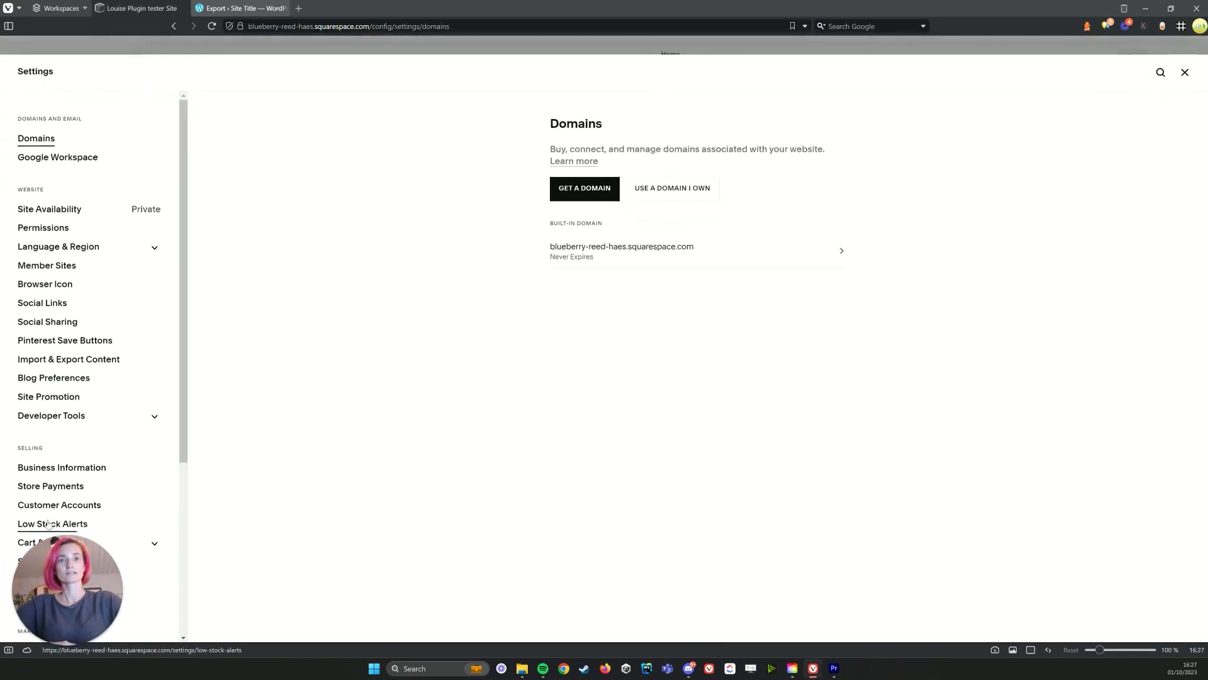
click(69, 359)
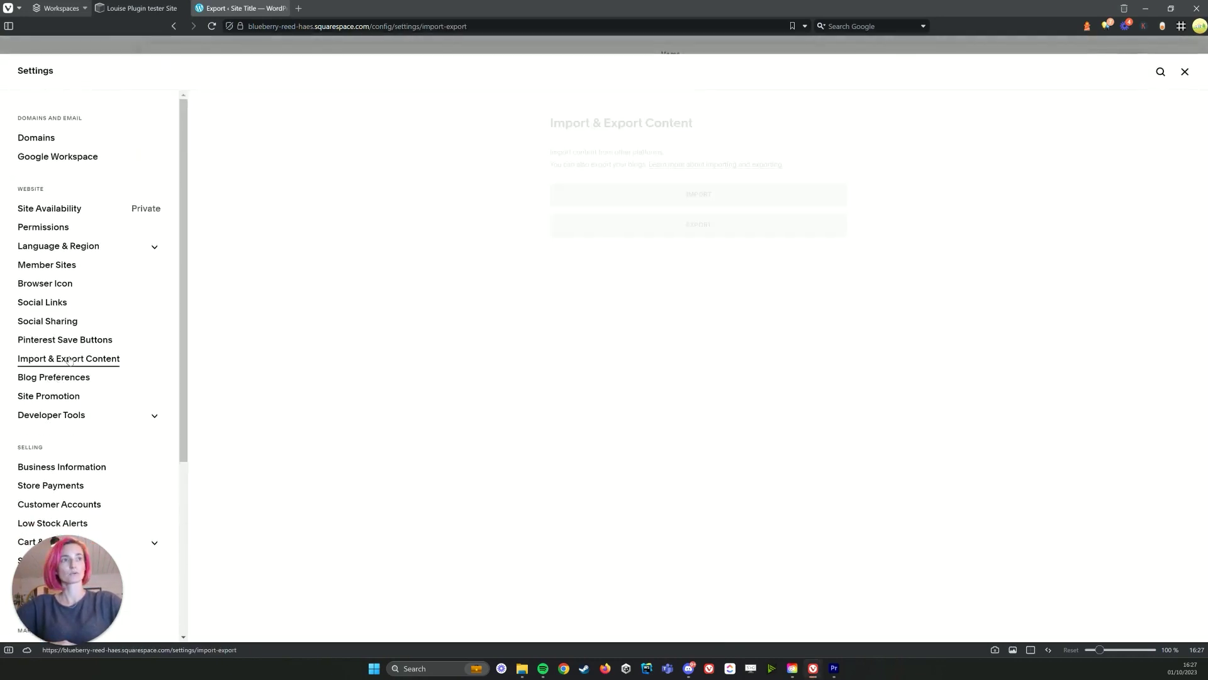
click(763, 197)
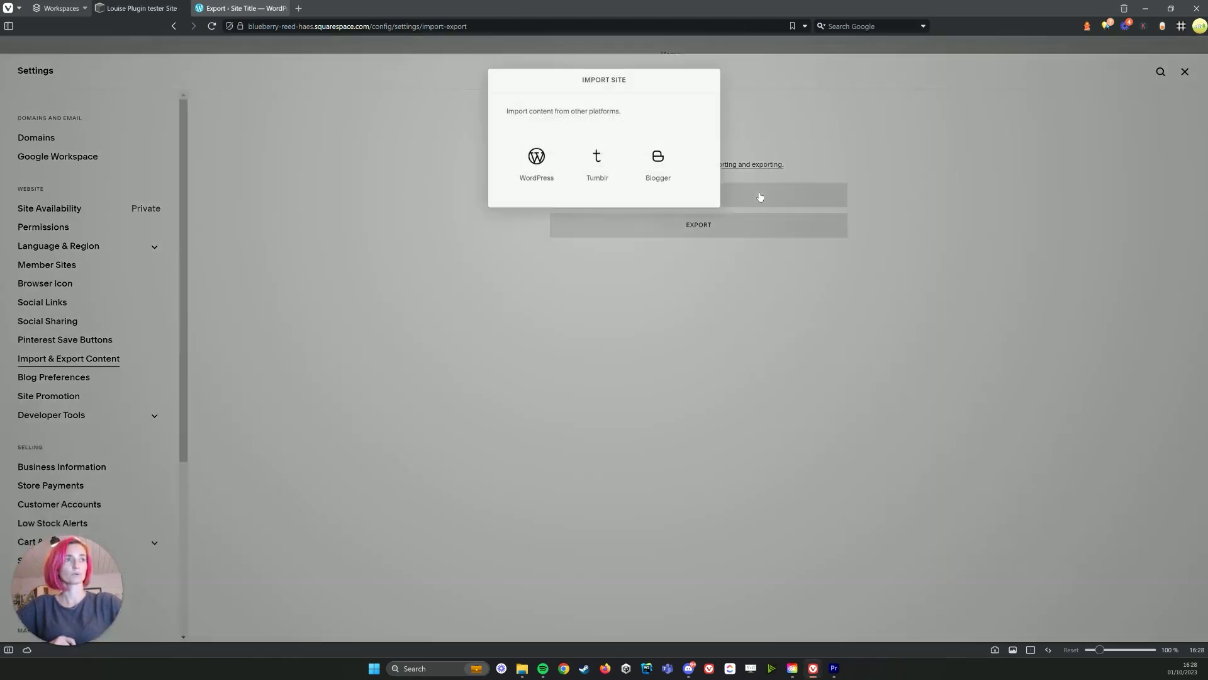
click(542, 172)
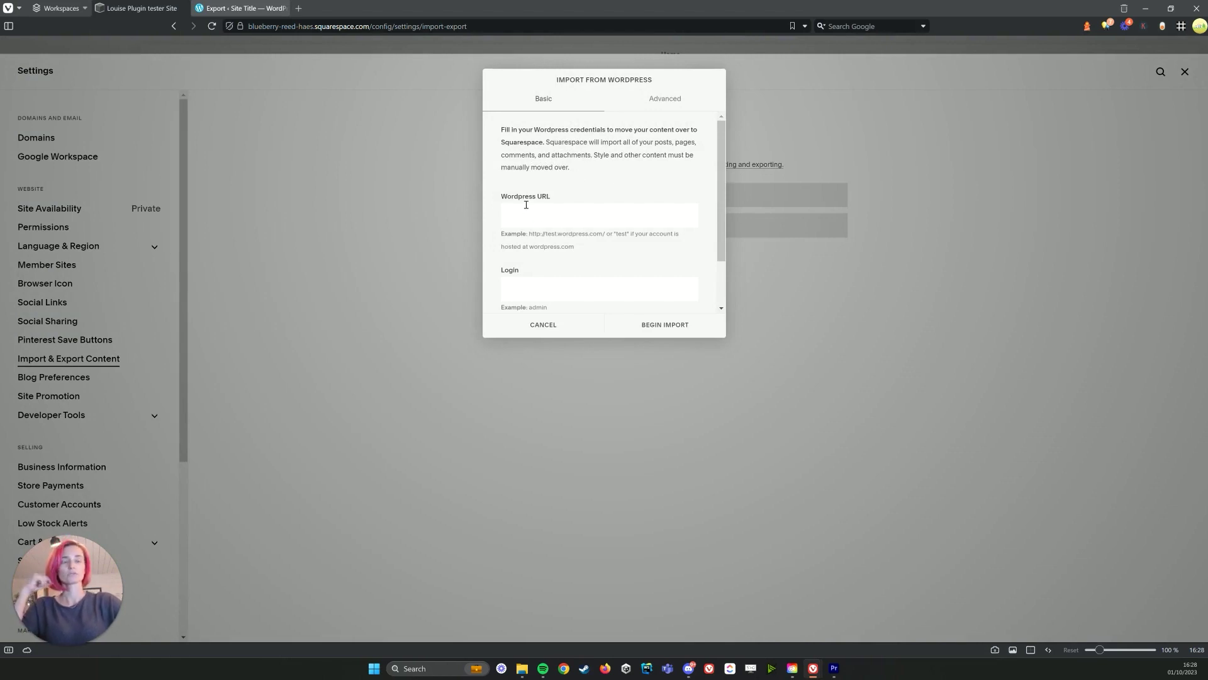
Step: Upload sitetitle.wordpress.2023-10-01.000.xml in the Advanced tab's XML Export Upload area
scroll(526, 204, down, 1)
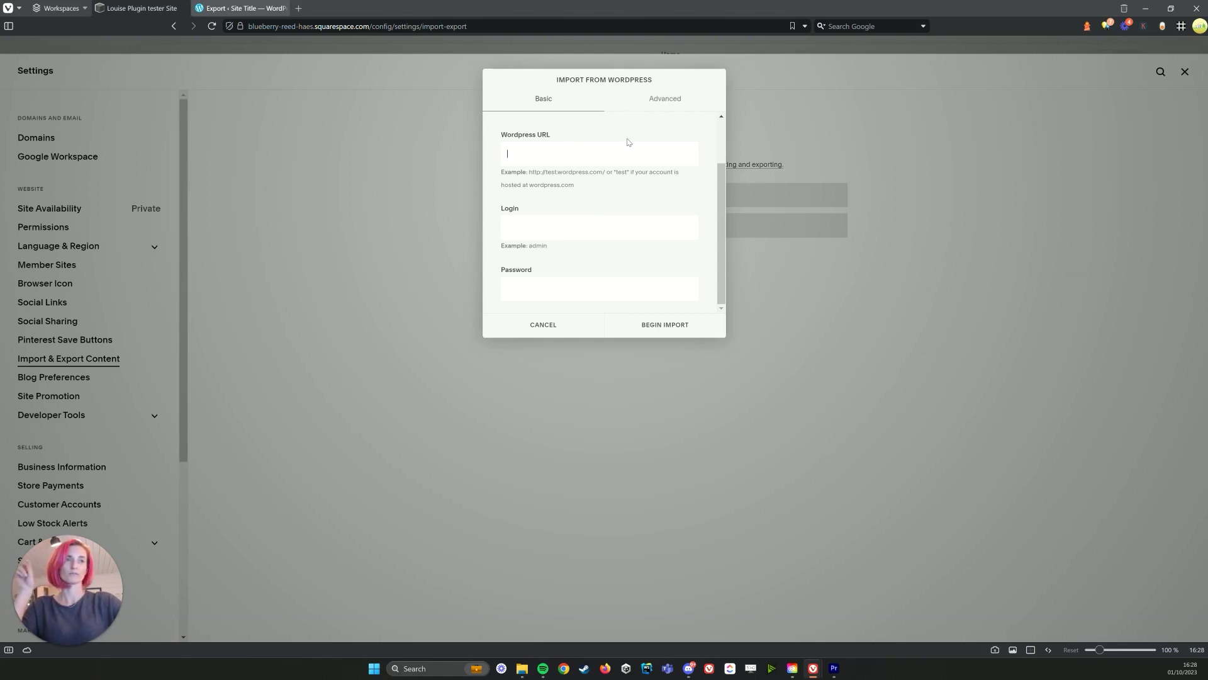
click(661, 97)
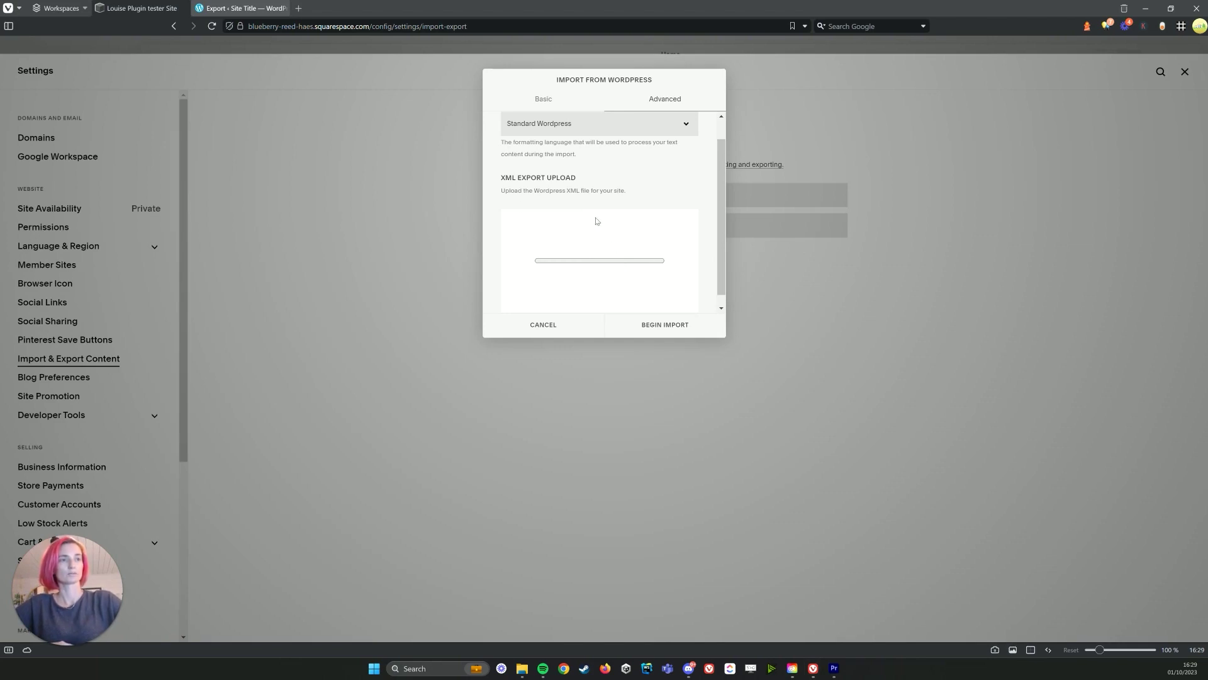
scroll(623, 252, down, 1)
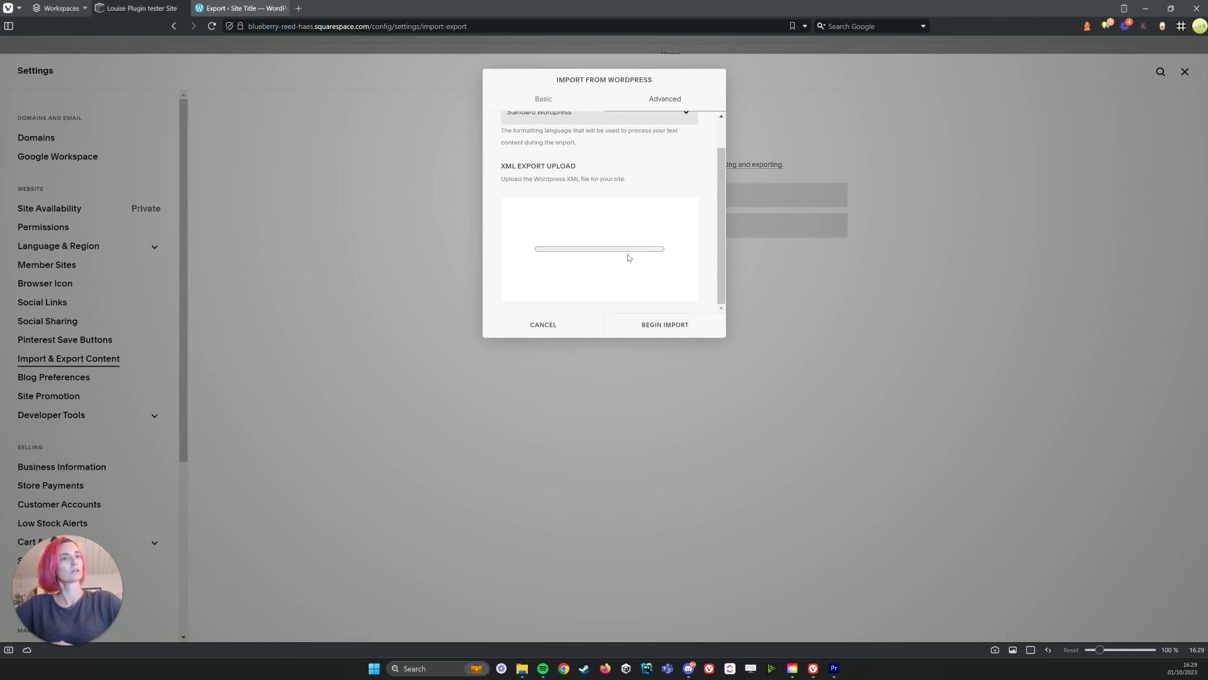
scroll(628, 258, down, 1)
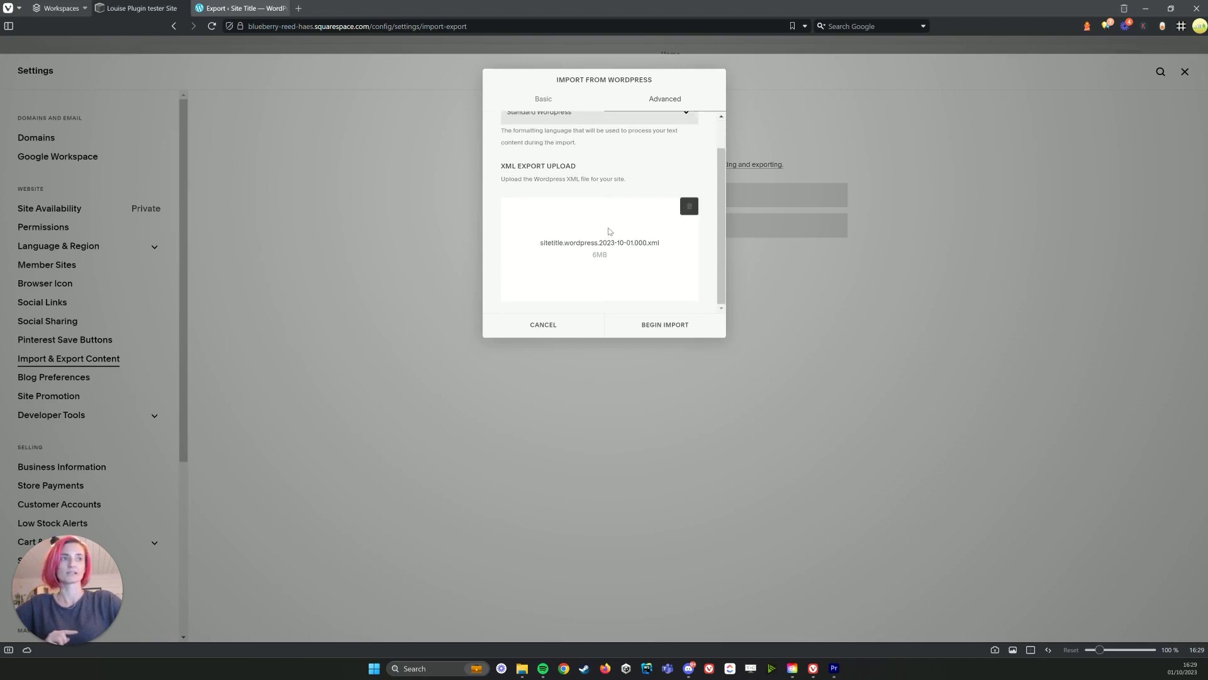
Step: Run the WordPress import, then open Website pages to reach the imported Site Title blog
click(687, 330)
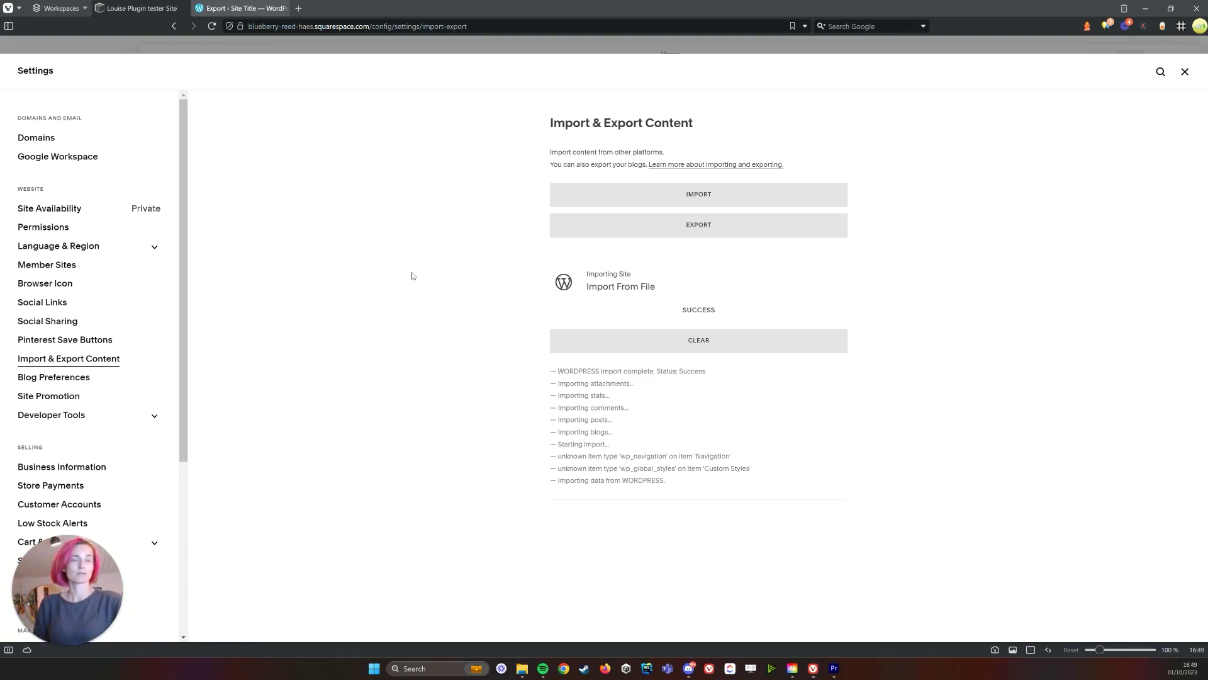
click(1184, 72)
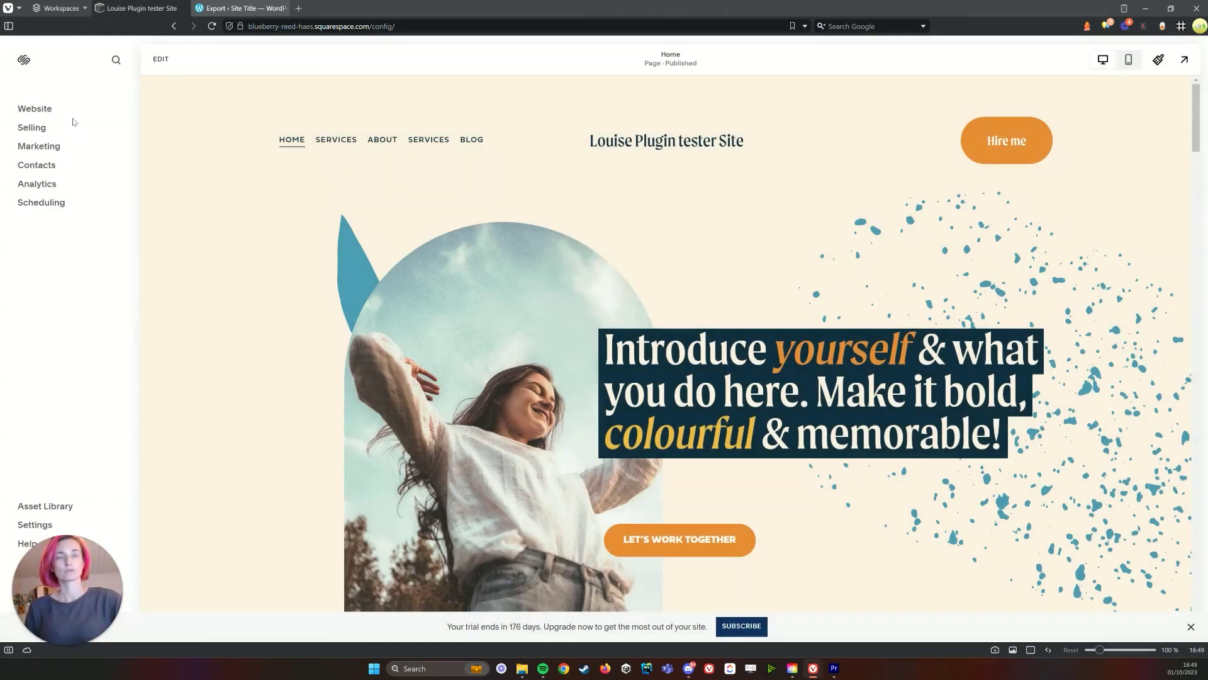
click(47, 110)
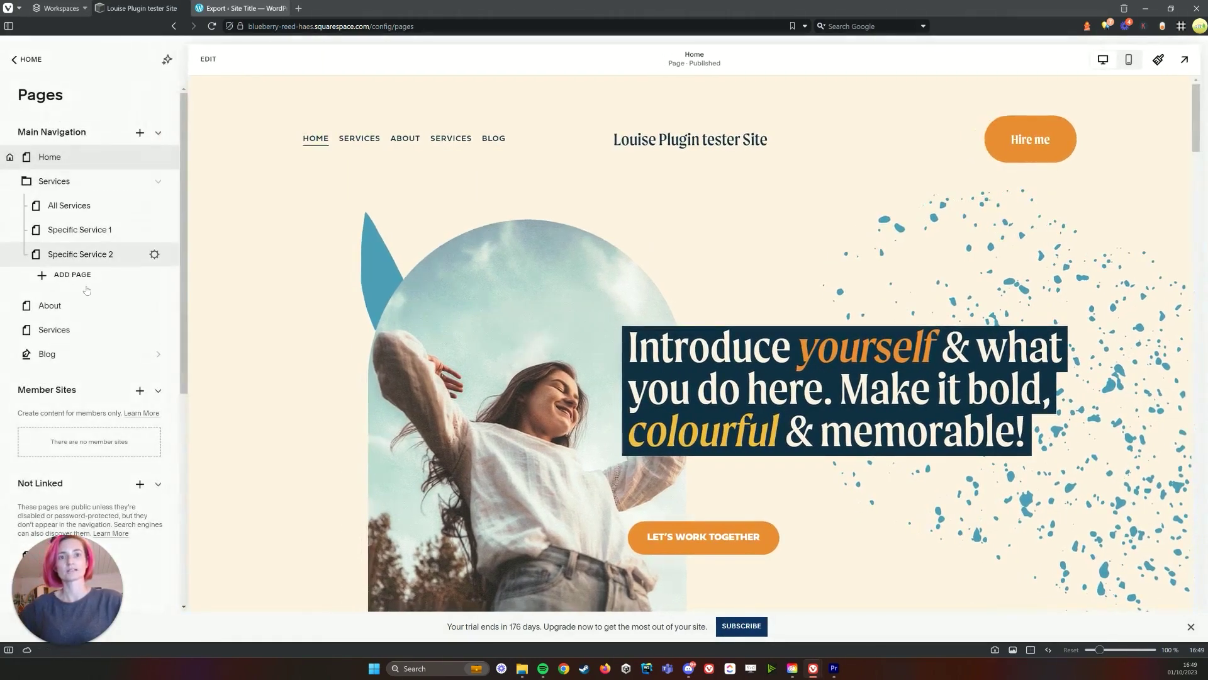
scroll(107, 347, down, 4)
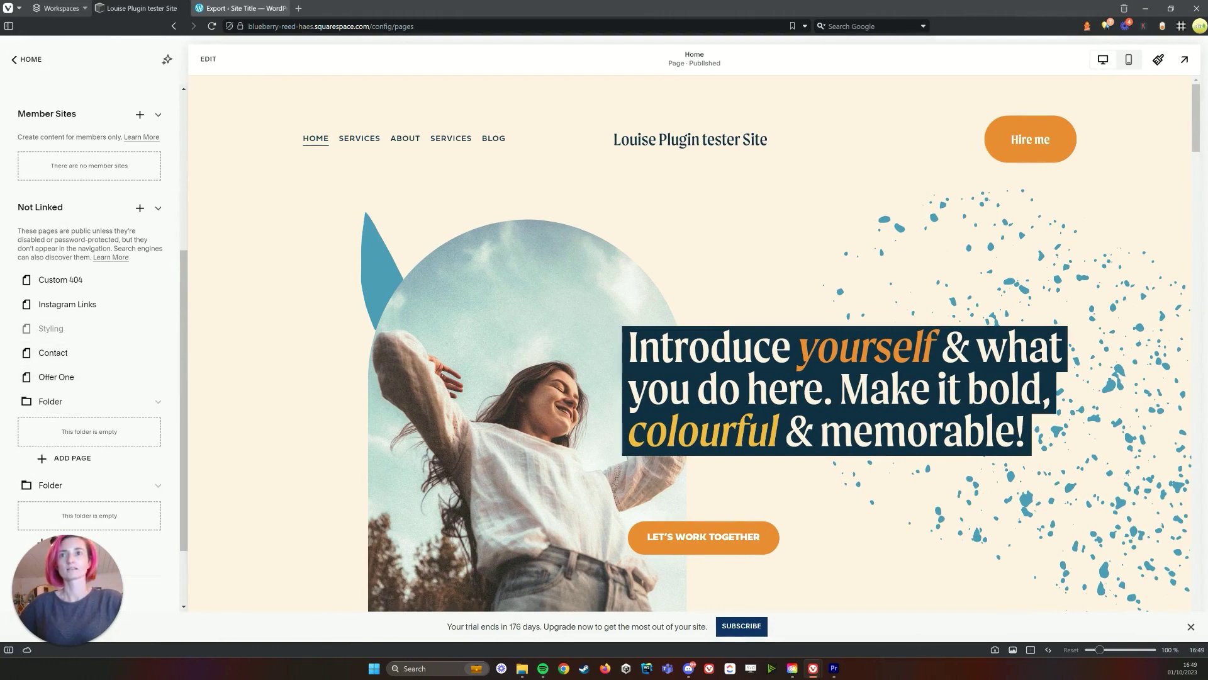
scroll(76, 393, down, 5)
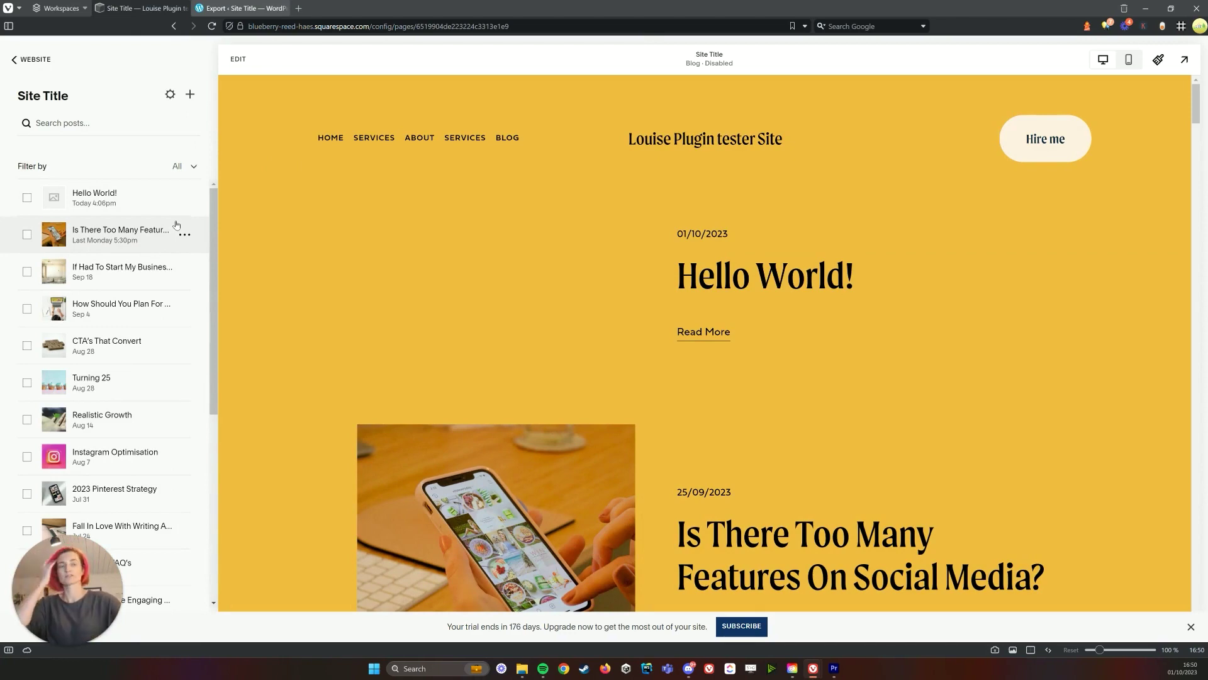
Step: Delete the Hello World! post from the Site Title blog
click(185, 199)
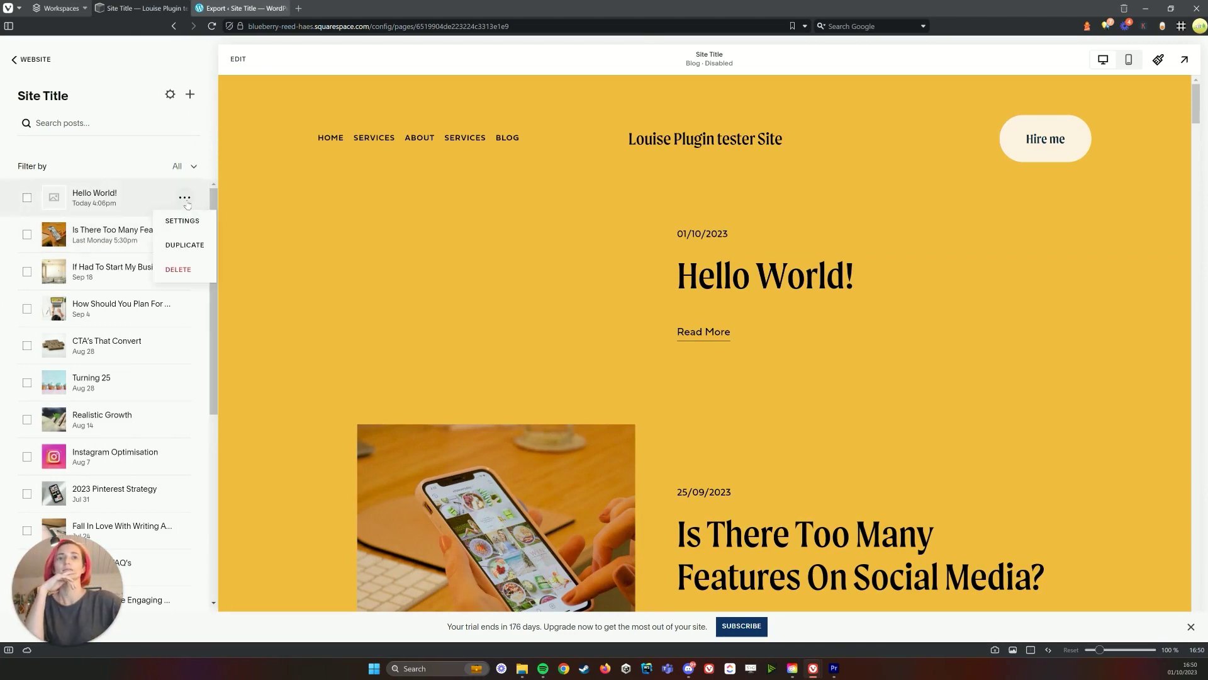
click(191, 271)
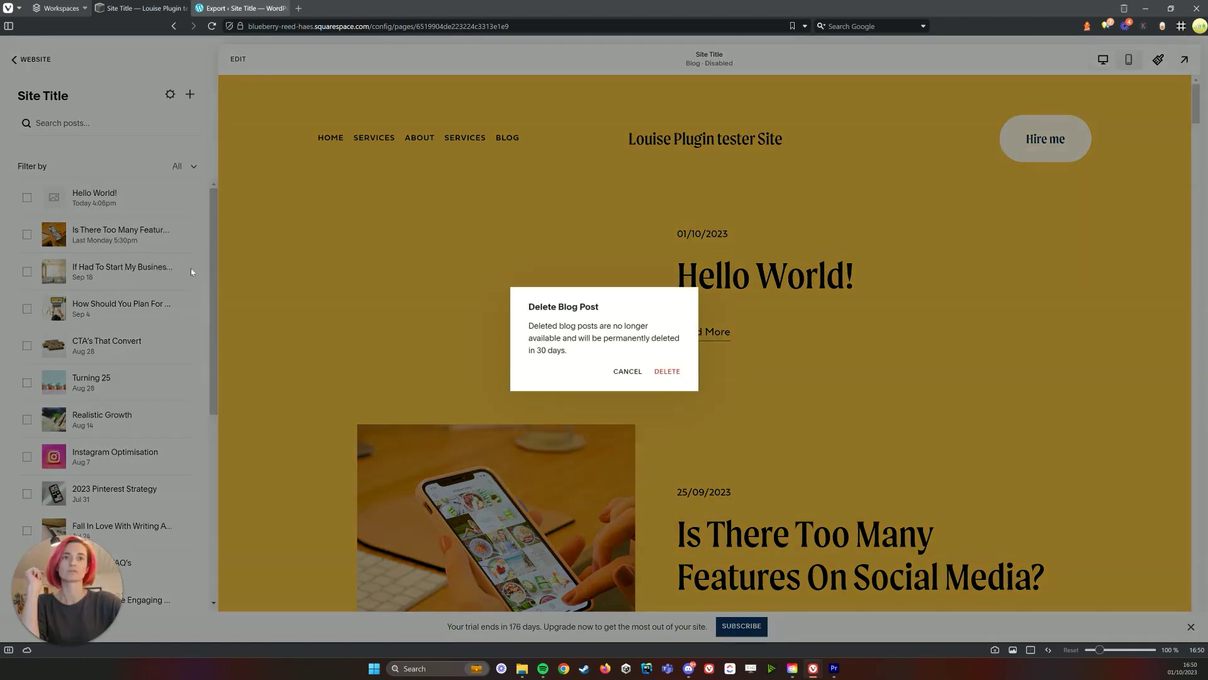
click(674, 373)
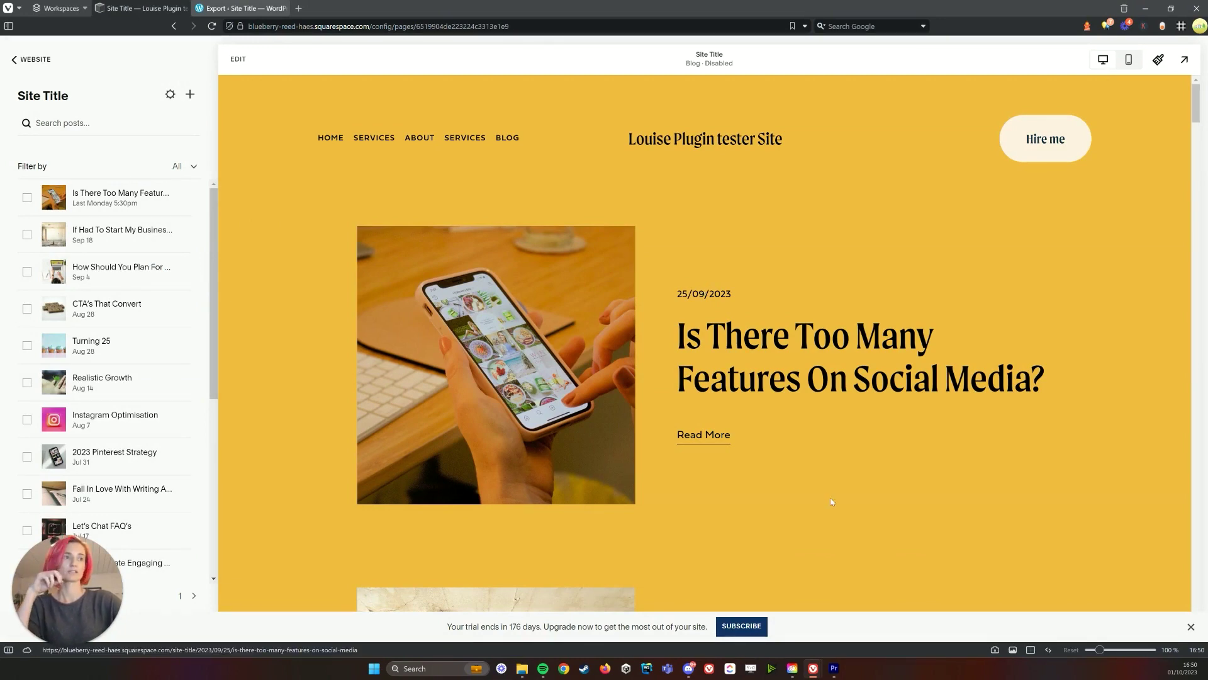
Step: Open the 'Is There Too Many Features On Social Media?' post
scroll(717, 377, down, 3)
scroll(719, 391, up, 2)
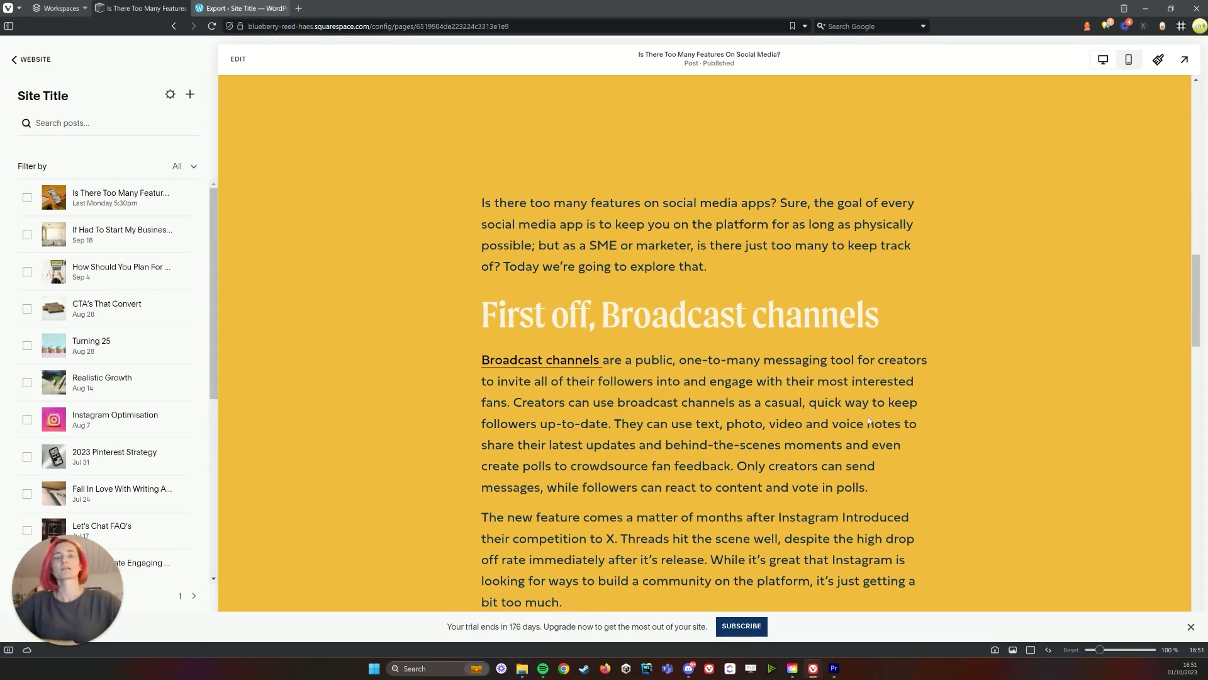
mouse_move(193, 209)
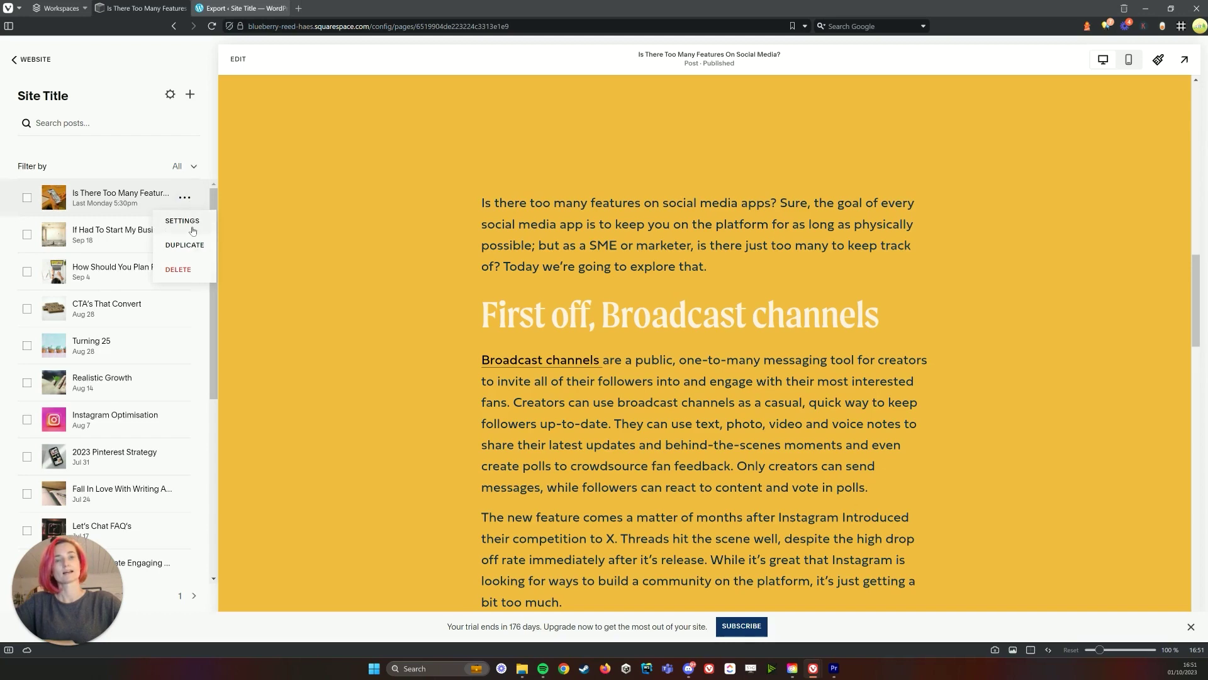
Step: Delete the 2023/09/25/ date segment from the social media post's URL in its settings
click(192, 230)
scroll(600, 296, down, 4)
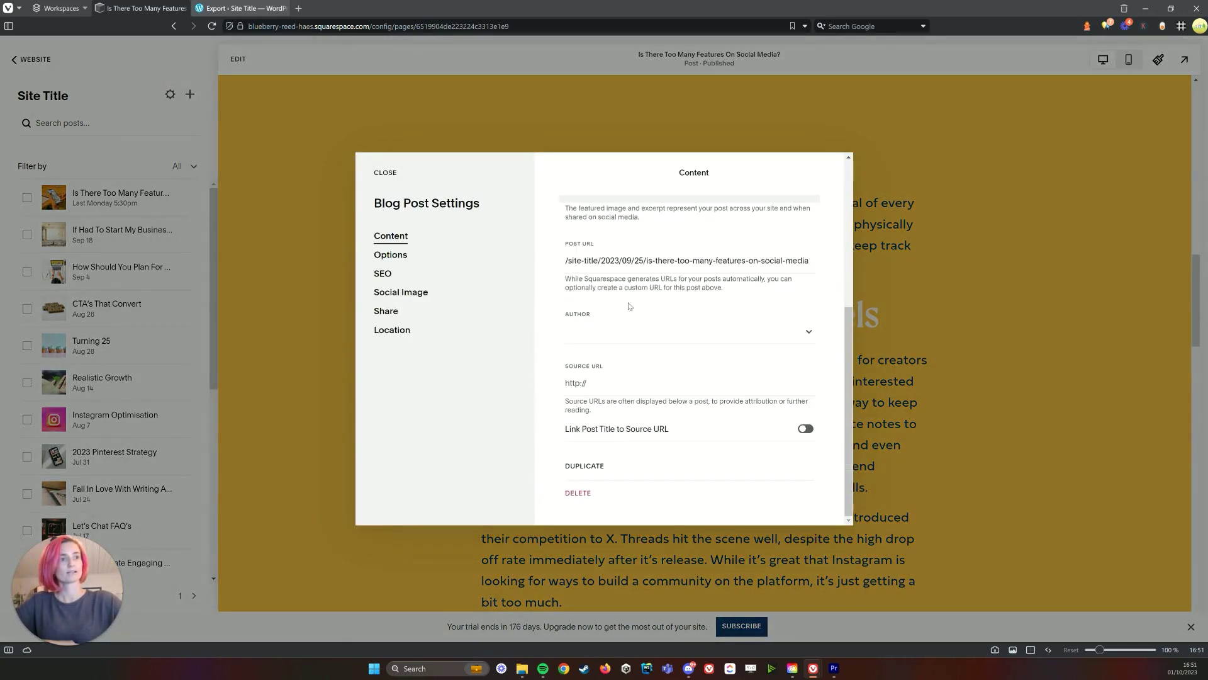
scroll(652, 373, up, 1)
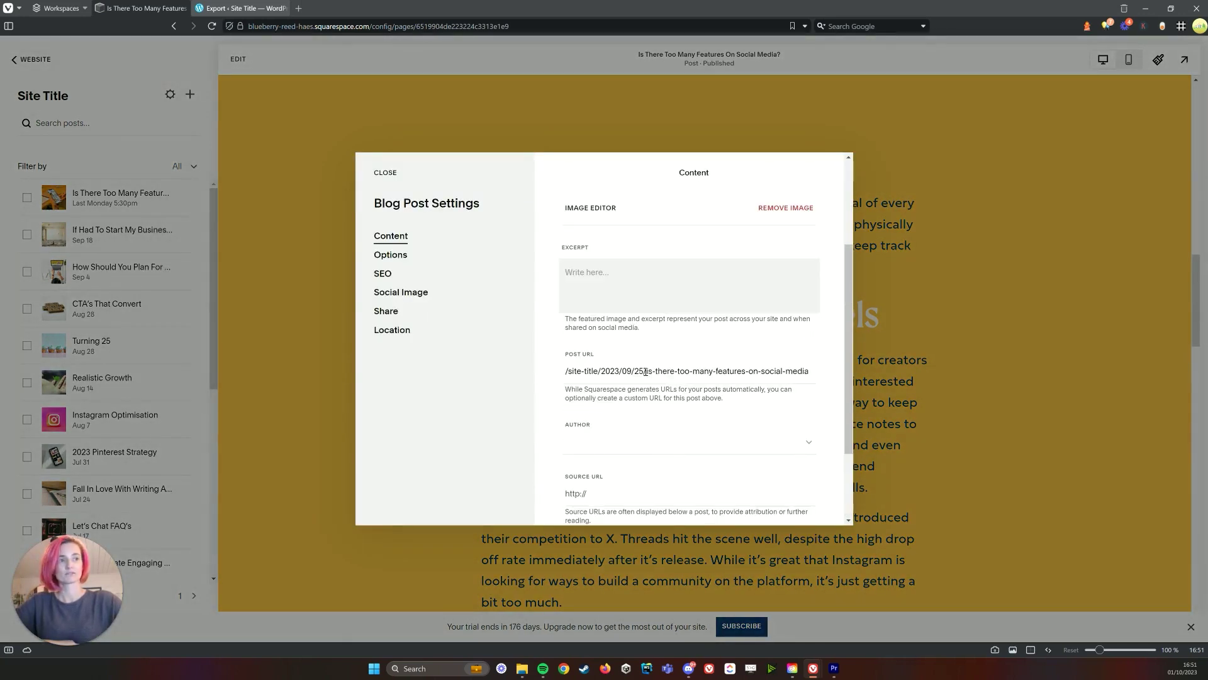
drag(647, 371, 592, 372)
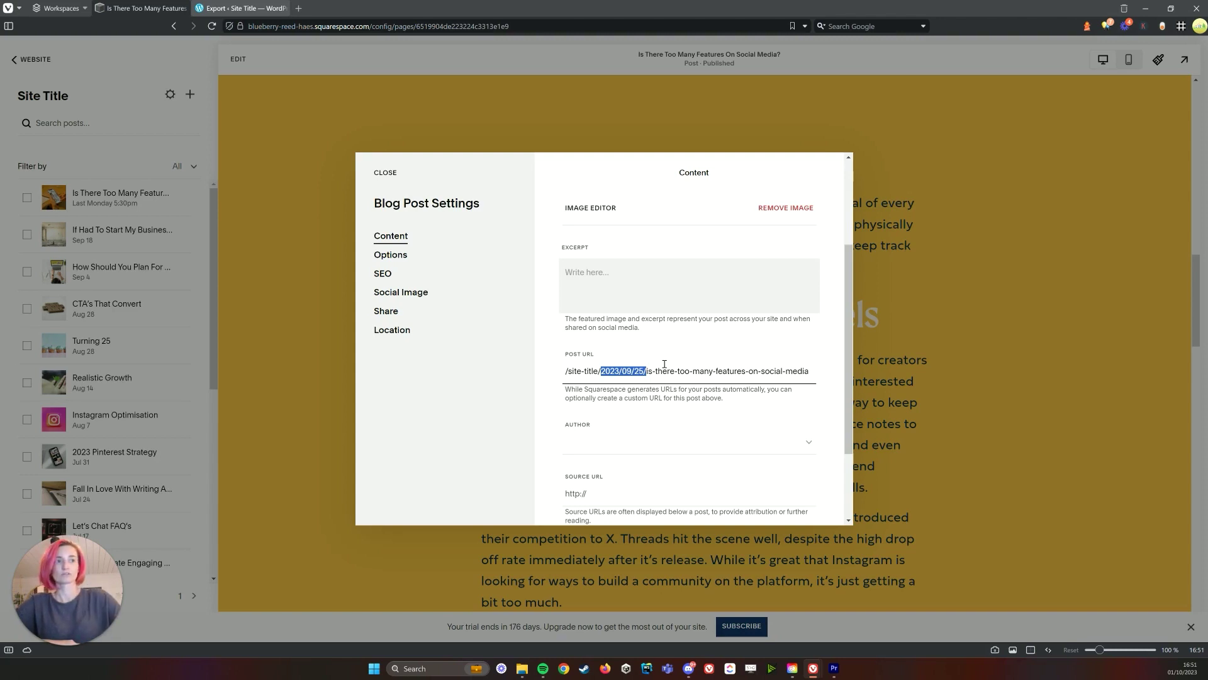
key(BackSpace)
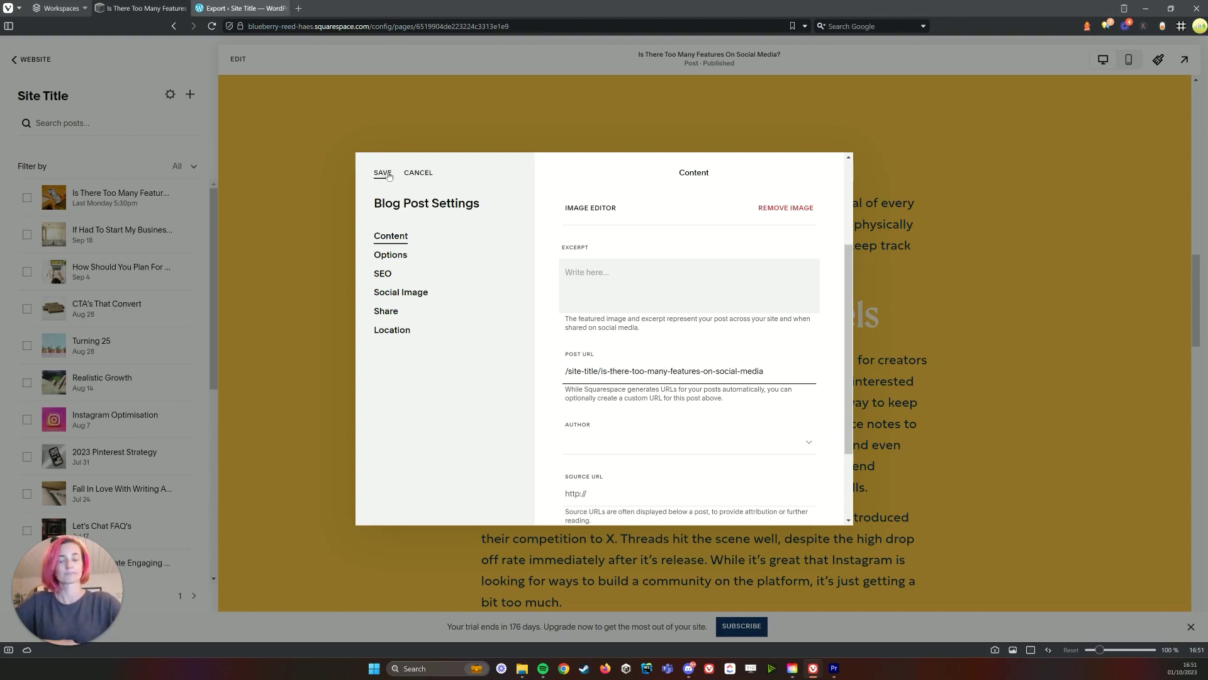